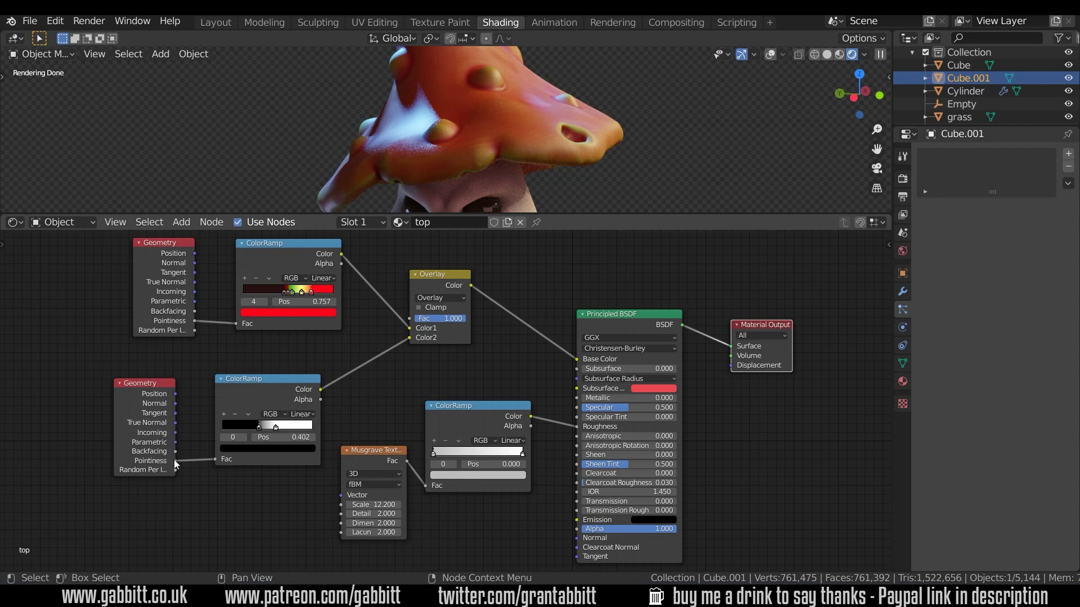
# Step: Preview the lower ColorRamp, the Overlay node and the upper ColorRamp separately on the mushroom cap, and check the available blend modes
pyautogui.keyDown('ctrl'); pyautogui.keyDown('shift'); pyautogui.click(262, 382); pyautogui.keyUp('shift'); pyautogui.keyUp('ctrl')
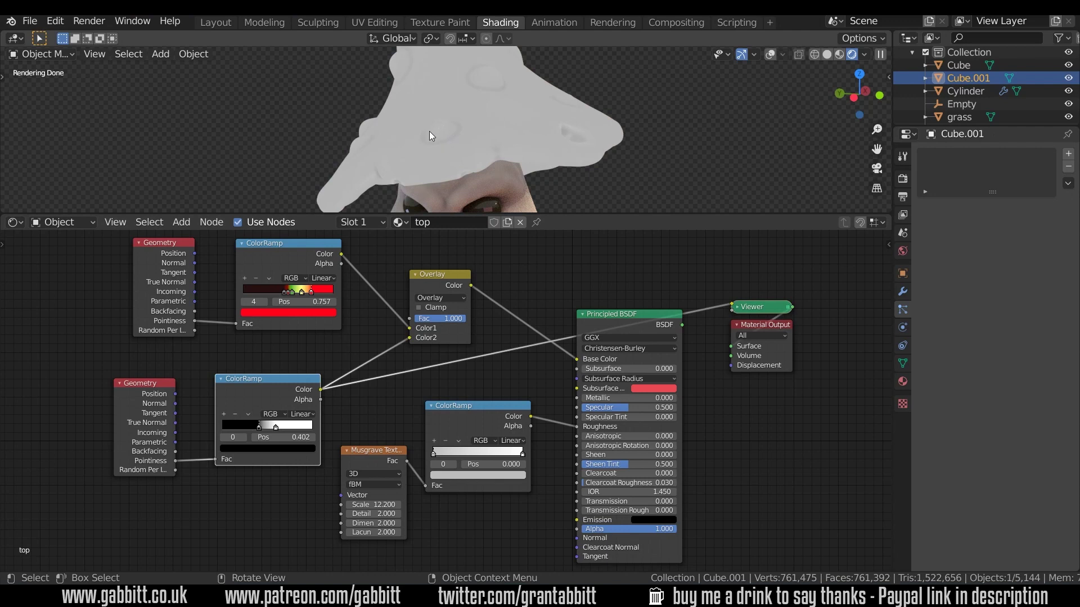
pyautogui.keyDown('ctrl'); pyautogui.keyDown('shift'); pyautogui.click(437, 284); pyautogui.keyUp('shift'); pyautogui.keyUp('ctrl')
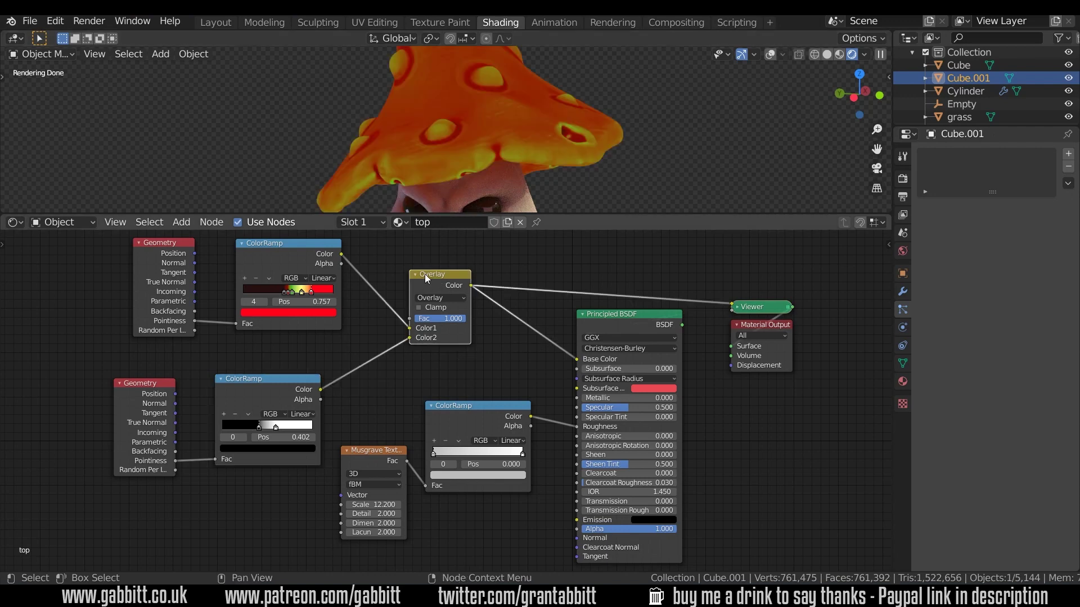
pyautogui.click(453, 298)
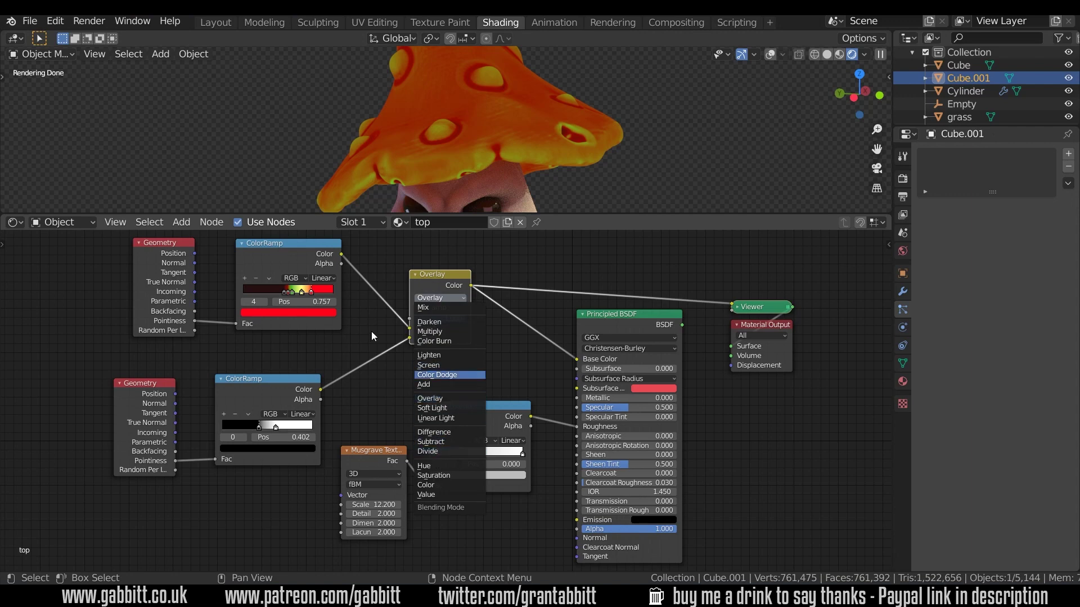
pyautogui.keyDown('ctrl'); pyautogui.keyDown('shift'); pyautogui.click(276, 250); pyautogui.keyUp('shift'); pyautogui.keyUp('ctrl')
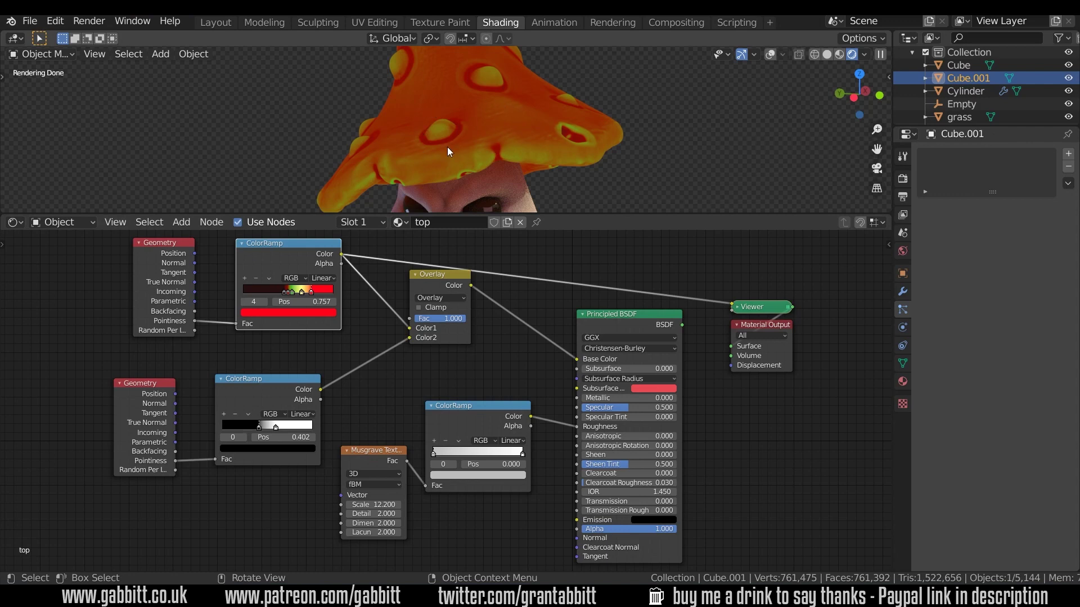
# Step: Go through the upper ColorRamp's colour stops and move its last red stop to position 0.797
pyautogui.scroll(4, 285, 296)
pyautogui.moveTo(343, 367)
pyautogui.mouseDown()
pyautogui.moveTo(393, 367)
pyautogui.moveTo(353, 370)
pyautogui.mouseUp()
pyautogui.click(384, 367)
pyautogui.click(370, 366)
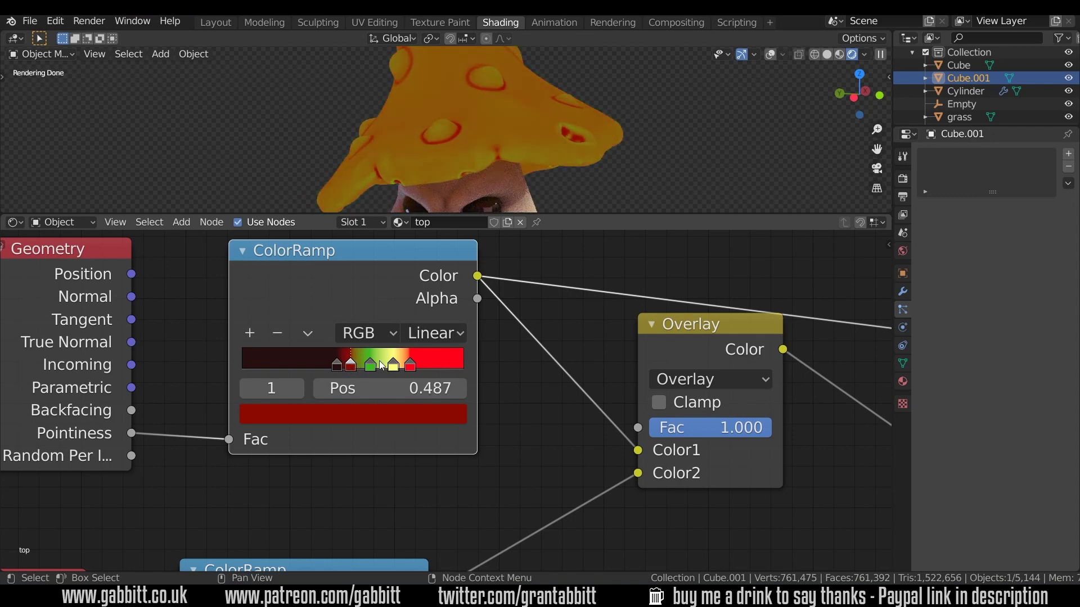
pyautogui.moveTo(413, 367); pyautogui.dragTo(424, 369)
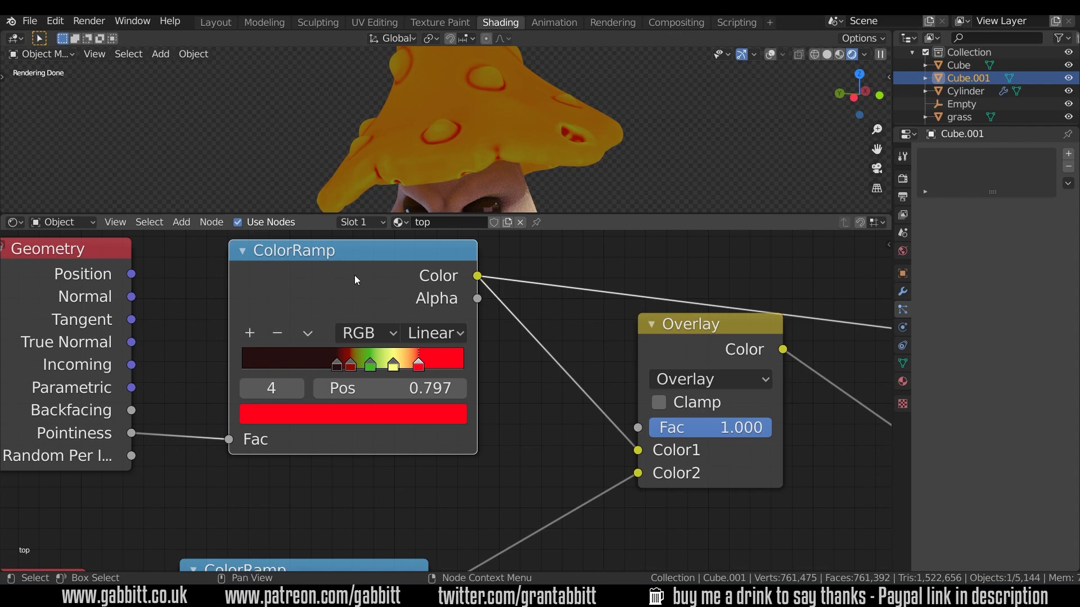
# Step: Replace the upper ColorRamp with a new one, linking the Geometry node's Pointiness to its Fac and its Color to the Overlay's Color1
pyautogui.press('x')
pyautogui.hotkey('shift', 'a')
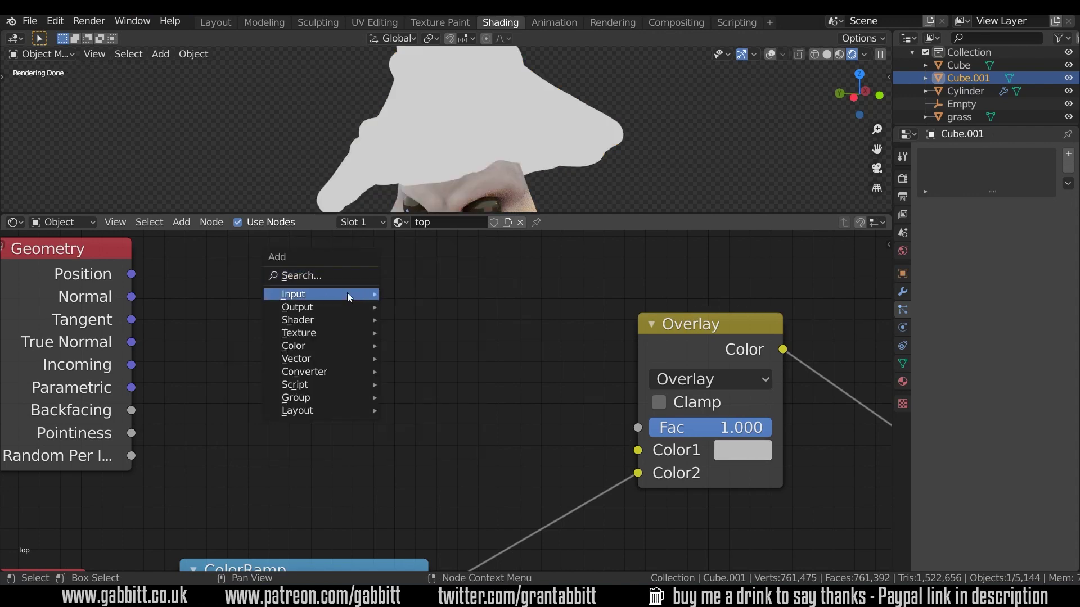
pyautogui.moveTo(325, 371)
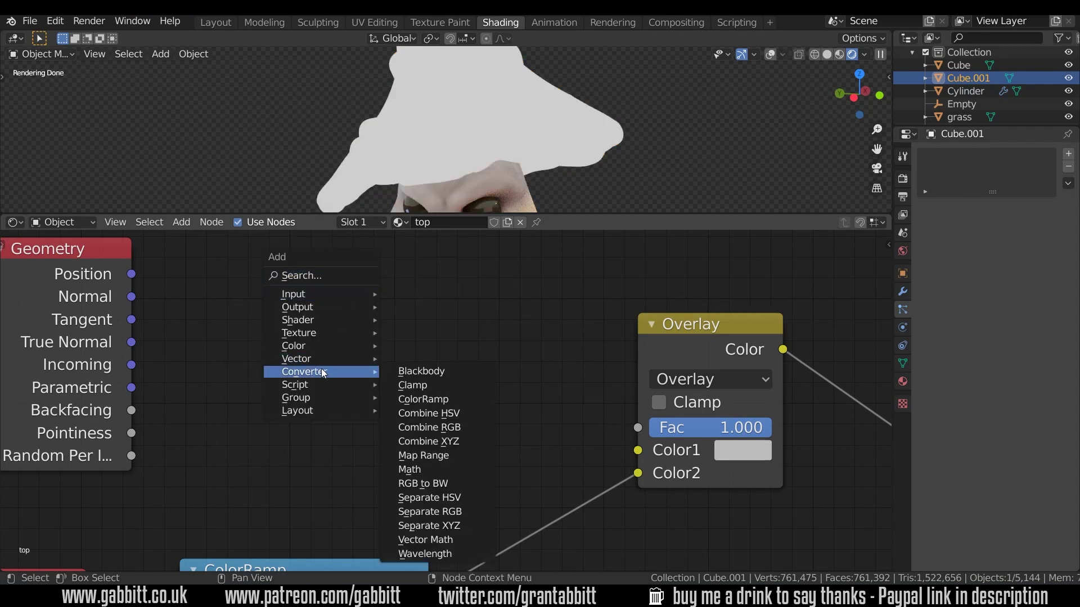
pyautogui.click(421, 398)
pyautogui.click(243, 262)
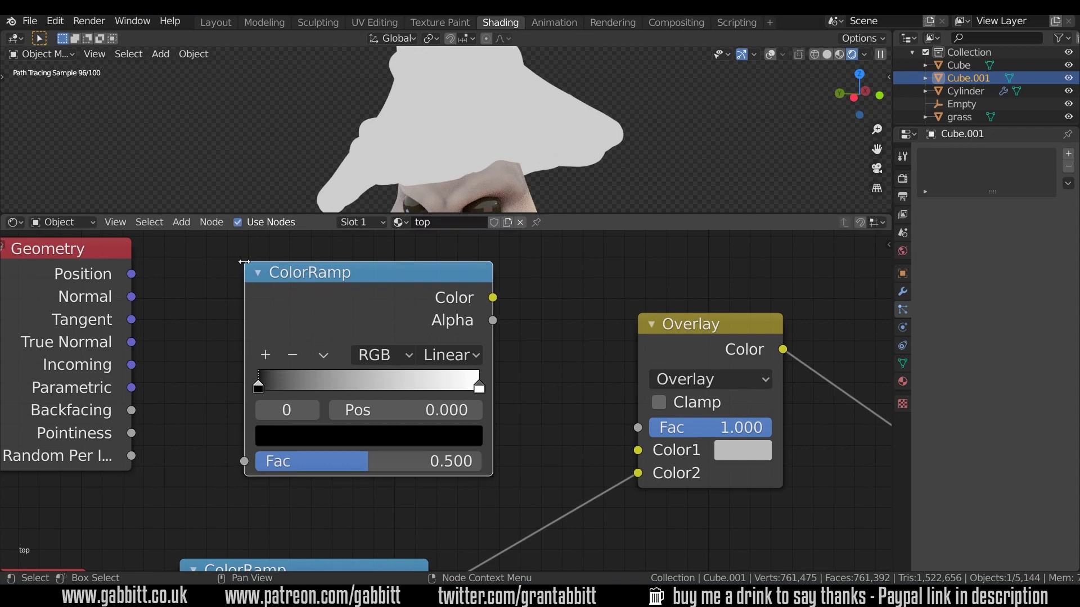
pyautogui.moveTo(131, 433); pyautogui.dragTo(245, 461)
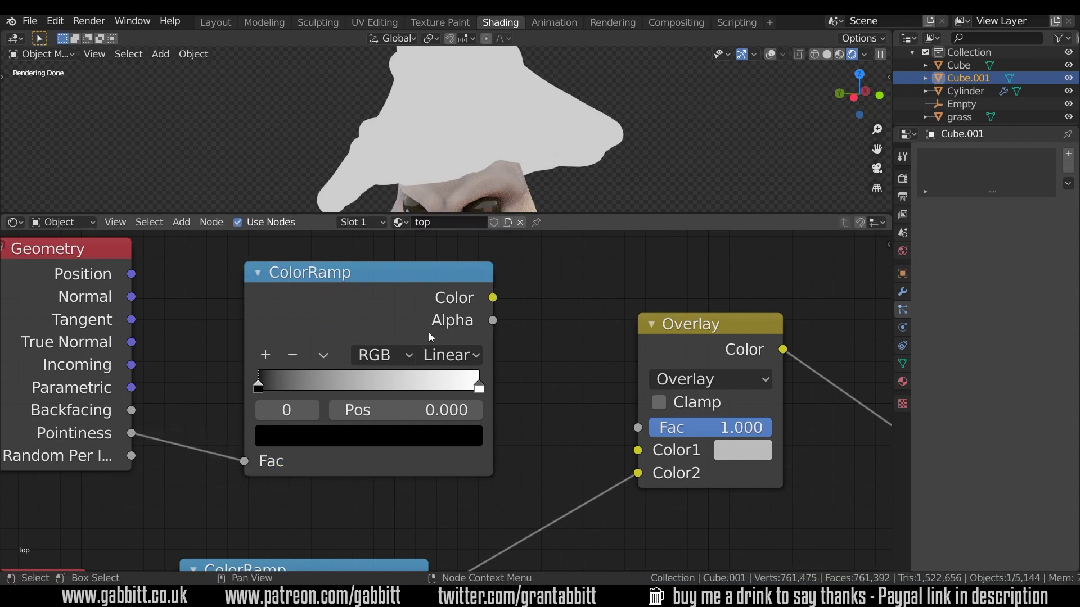
pyautogui.moveTo(493, 297); pyautogui.dragTo(638, 450)
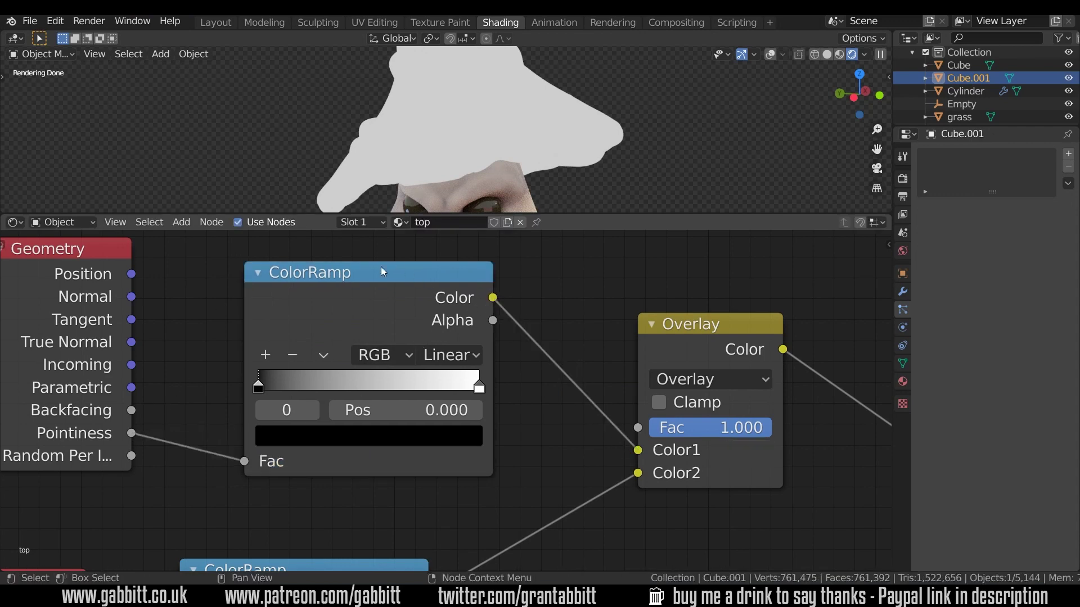
# Step: Preview the new ColorRamp through the Viewer and move the Viewer node higher above the Principled BSDF
pyautogui.keyDown('ctrl'); pyautogui.keyDown('shift'); pyautogui.click(376, 275); pyautogui.keyUp('shift'); pyautogui.keyUp('ctrl')
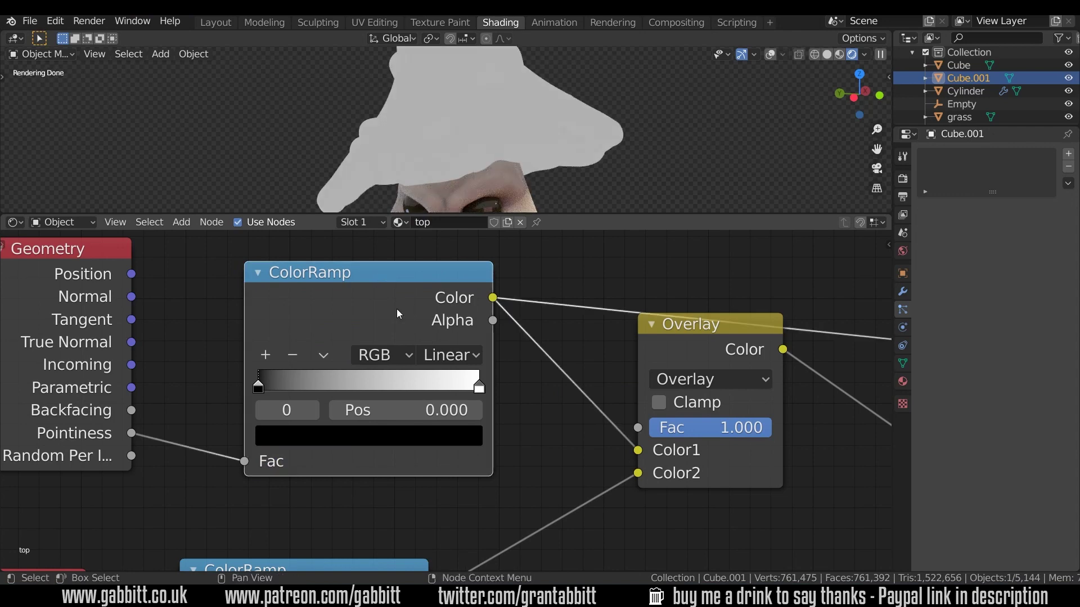
pyautogui.scroll(-3, 396, 308)
pyautogui.press('g')
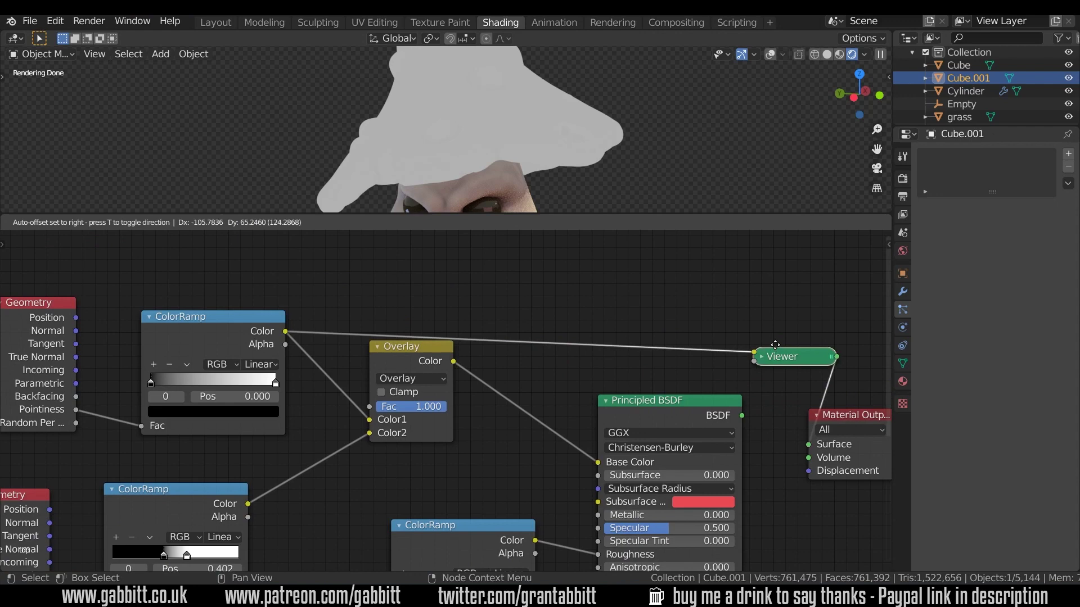
pyautogui.click(759, 304)
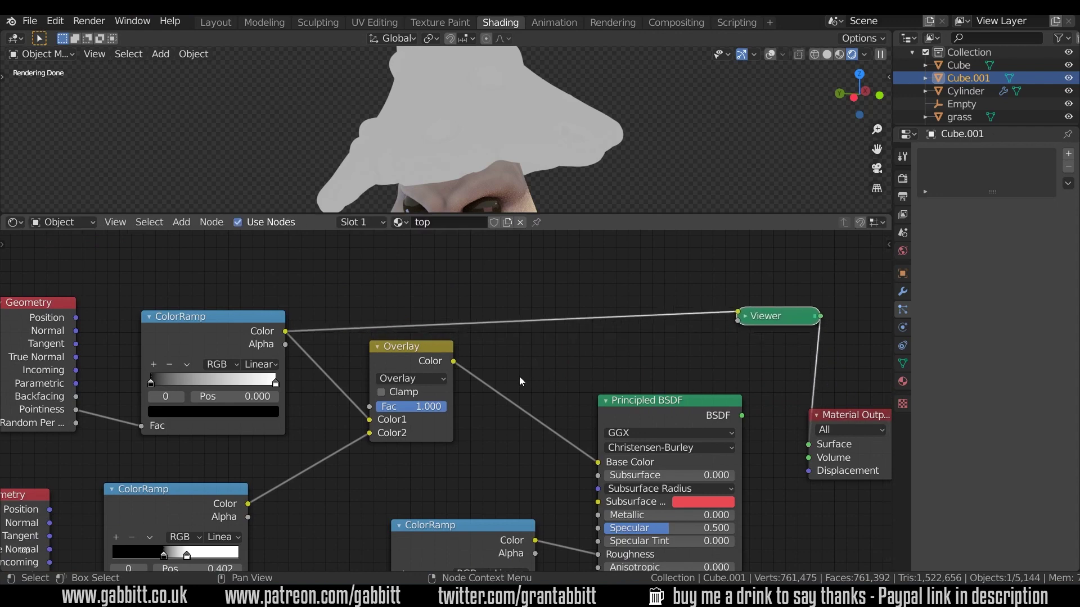
# Step: Tighten the new ColorRamp's contrast by moving the black stop to position 0.402 and the white stop to 0.645
pyautogui.moveTo(310, 420); pyautogui.dragTo(408, 403, button='middle')
pyautogui.scroll(3, 477, 433)
pyautogui.scroll(2, 451, 433)
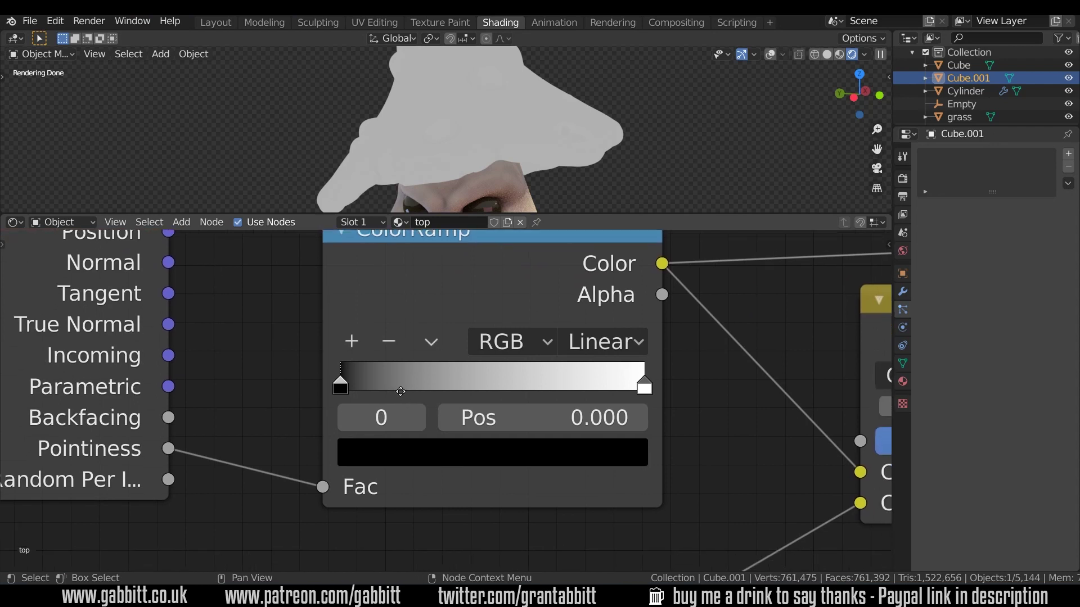
pyautogui.moveTo(339, 388); pyautogui.dragTo(451, 387)
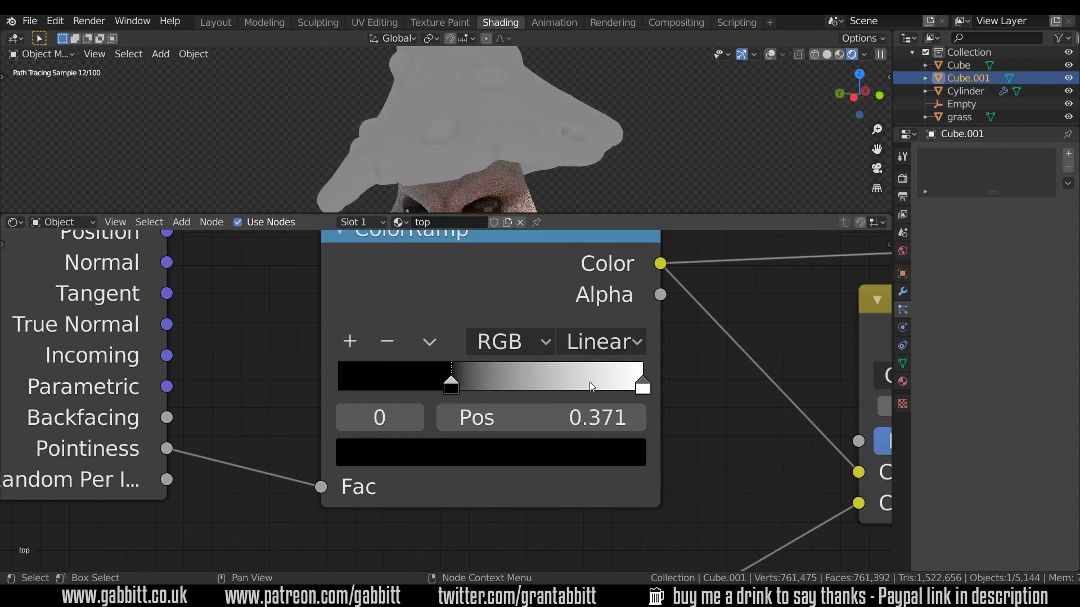
pyautogui.moveTo(642, 387); pyautogui.dragTo(540, 388)
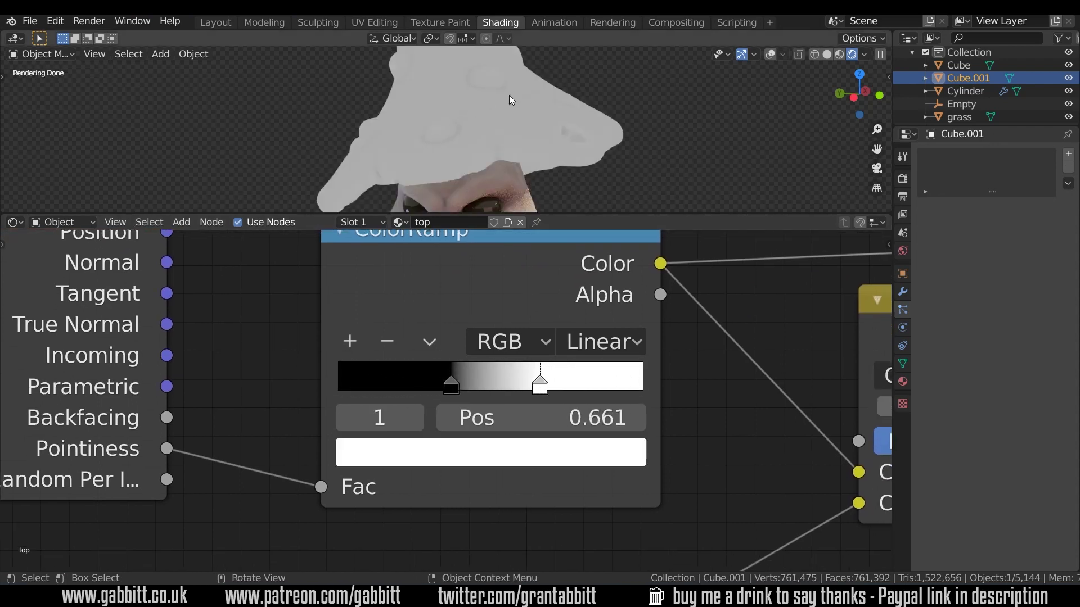
pyautogui.moveTo(456, 378); pyautogui.dragTo(460, 391)
pyautogui.moveTo(540, 388); pyautogui.dragTo(535, 391)
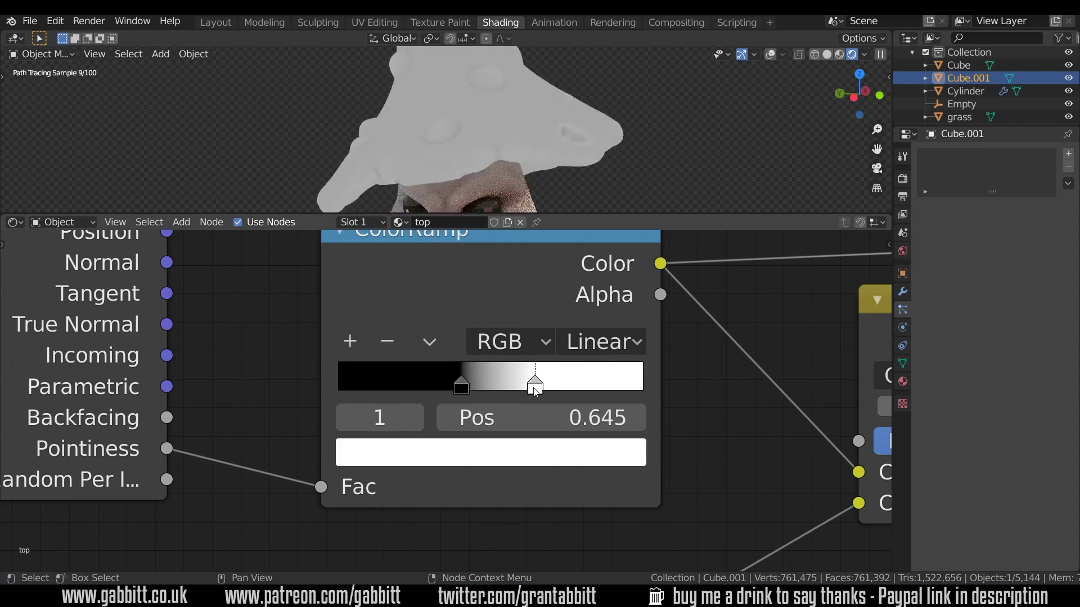
# Step: Recolour the ColorRamp's black stop to a very dark purple with saturation 0.769
pyautogui.click(463, 392)
pyautogui.click(420, 451)
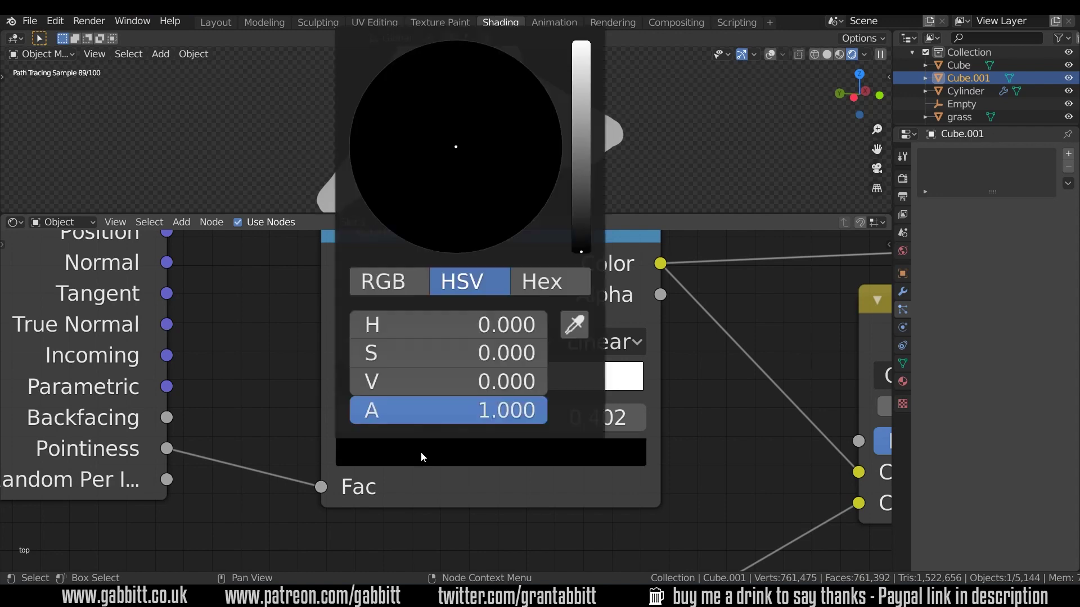
pyautogui.click(581, 152)
pyautogui.click(506, 116)
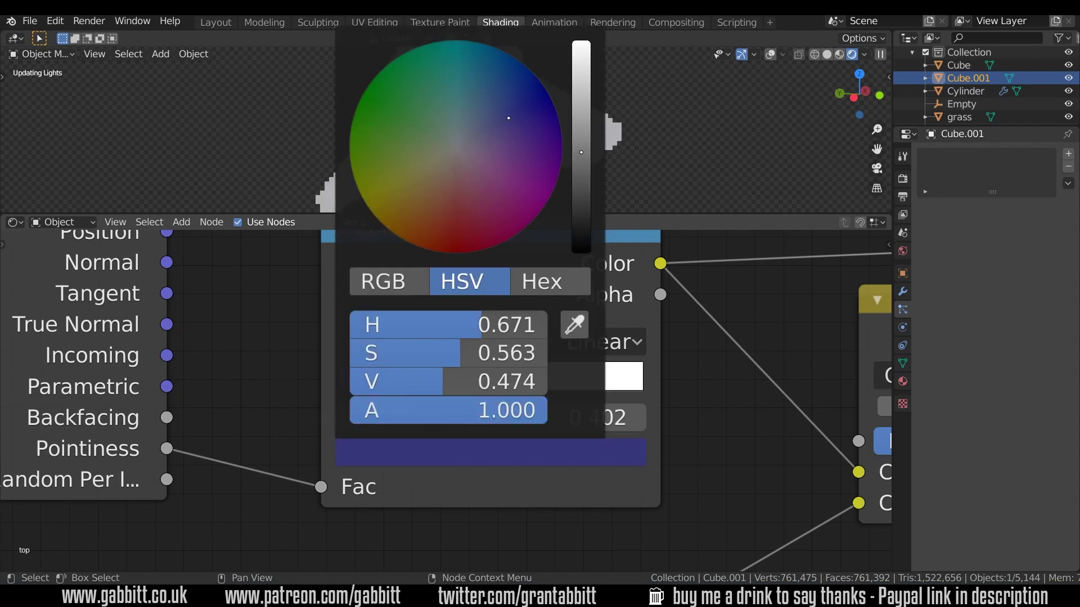
pyautogui.click(538, 145)
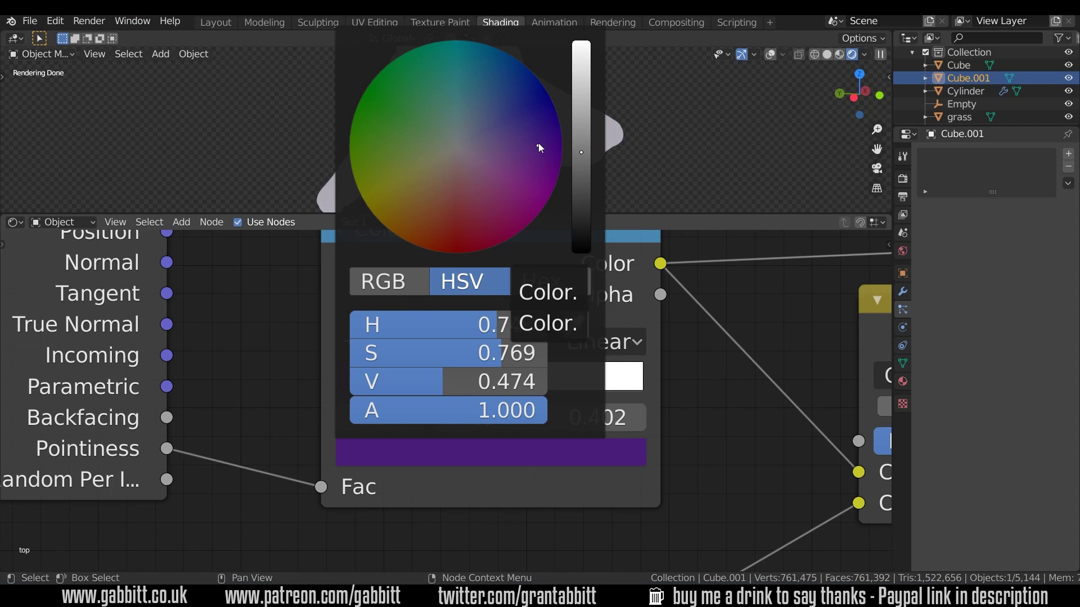
pyautogui.moveTo(444, 381); pyautogui.dragTo(391, 381)
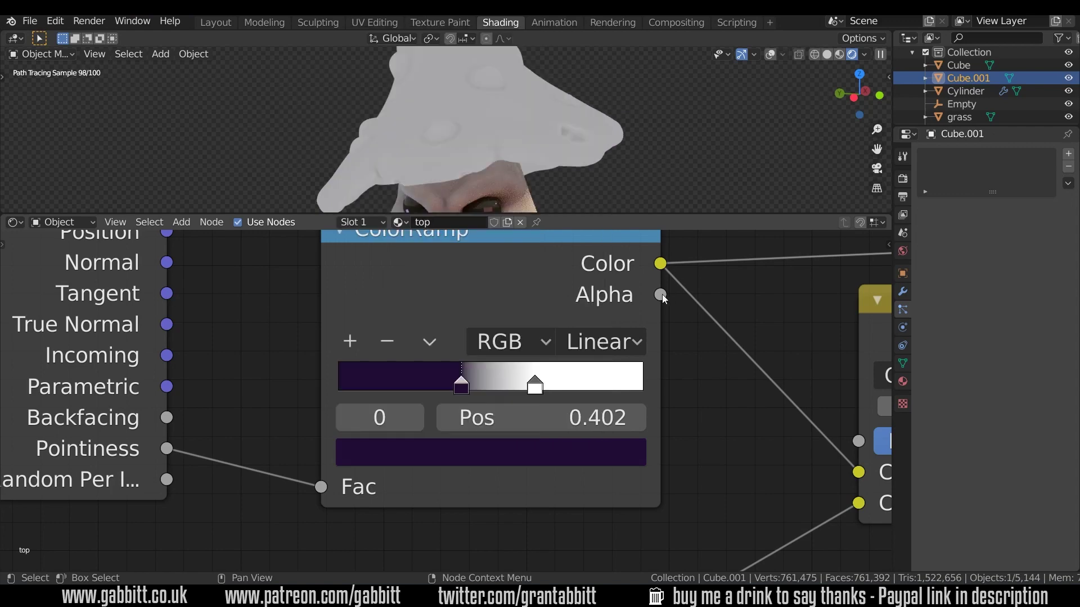
# Step: Recolour the ColorRamp's white stop to a slightly darkened cream with hue 0.130 and saturation 0.130
pyautogui.click(535, 388)
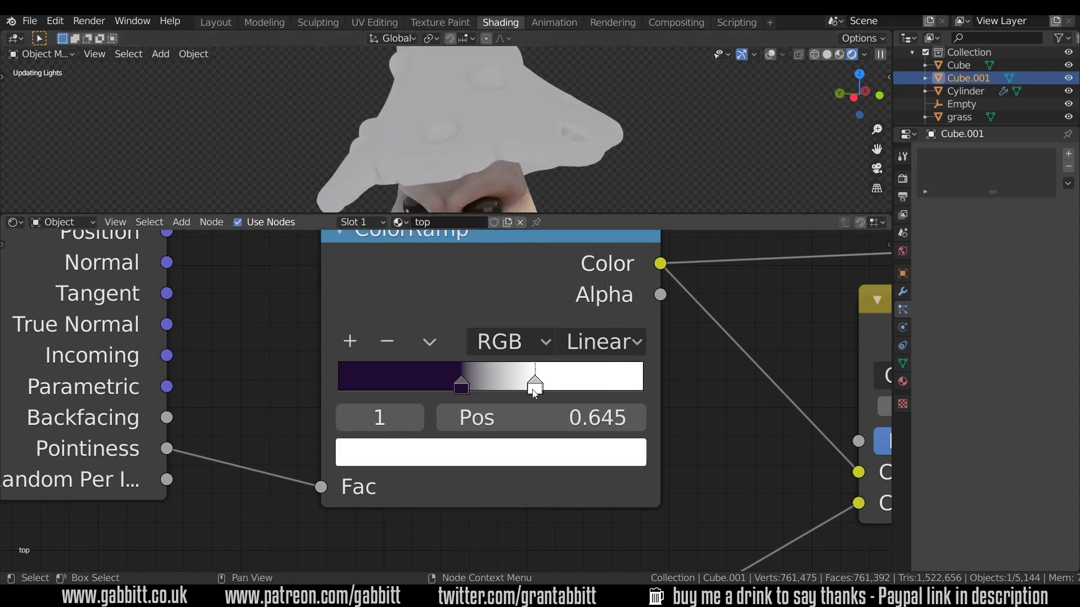
pyautogui.click(548, 451)
pyautogui.keyDown('shift'); pyautogui.moveTo(558, 117); pyautogui.dragTo(545, 92); pyautogui.keyUp('shift')
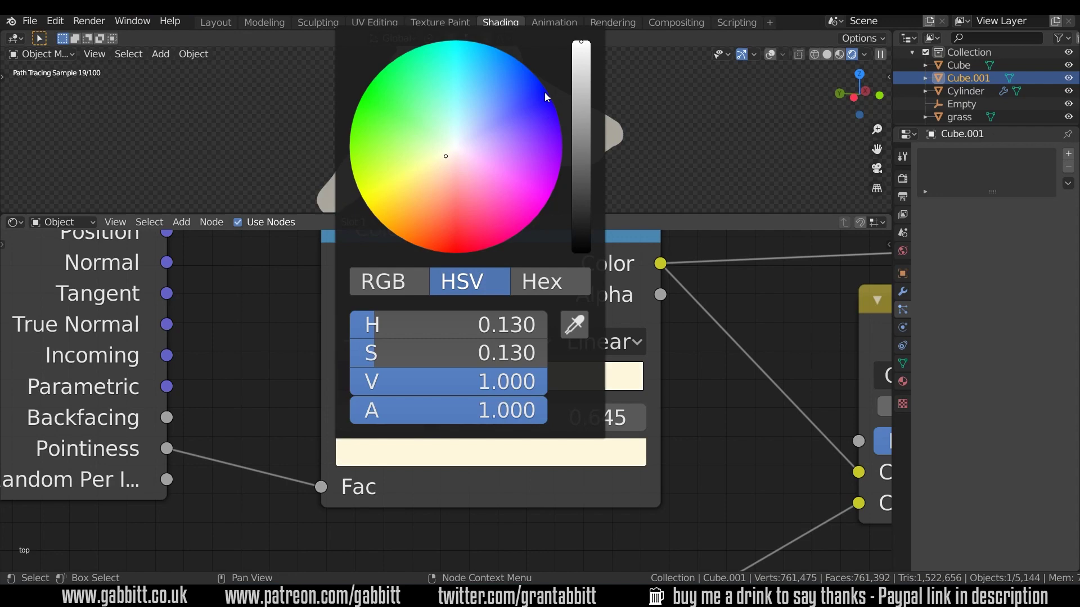
pyautogui.moveTo(450, 381); pyautogui.dragTo(442, 381)
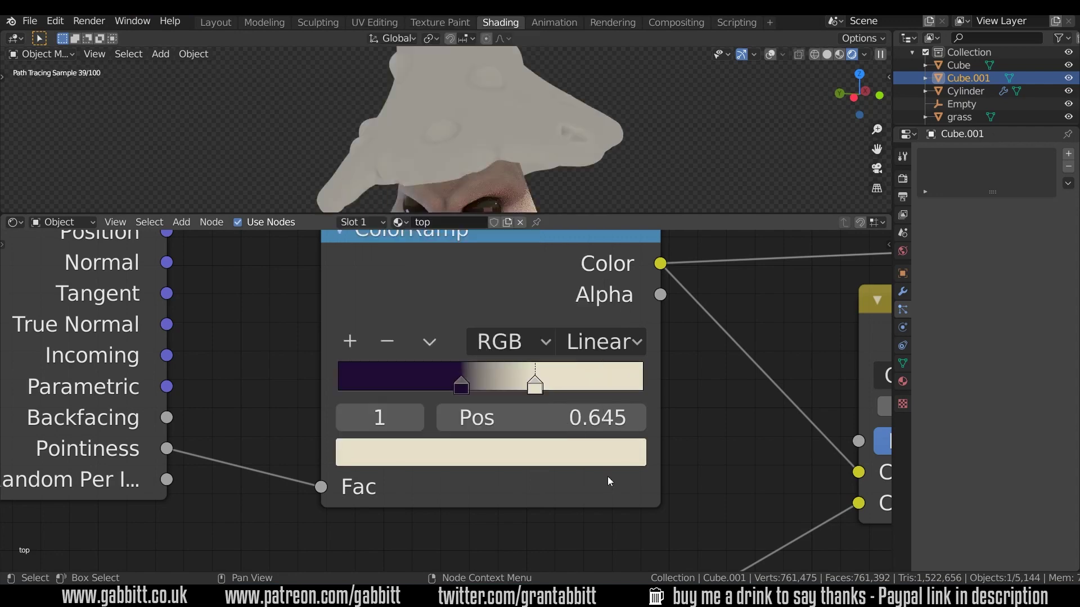
# Step: Compare the mushroom cap in Material Preview and Rendered viewport shading
pyautogui.moveTo(477, 202); pyautogui.dragTo(477, 165, button='middle')
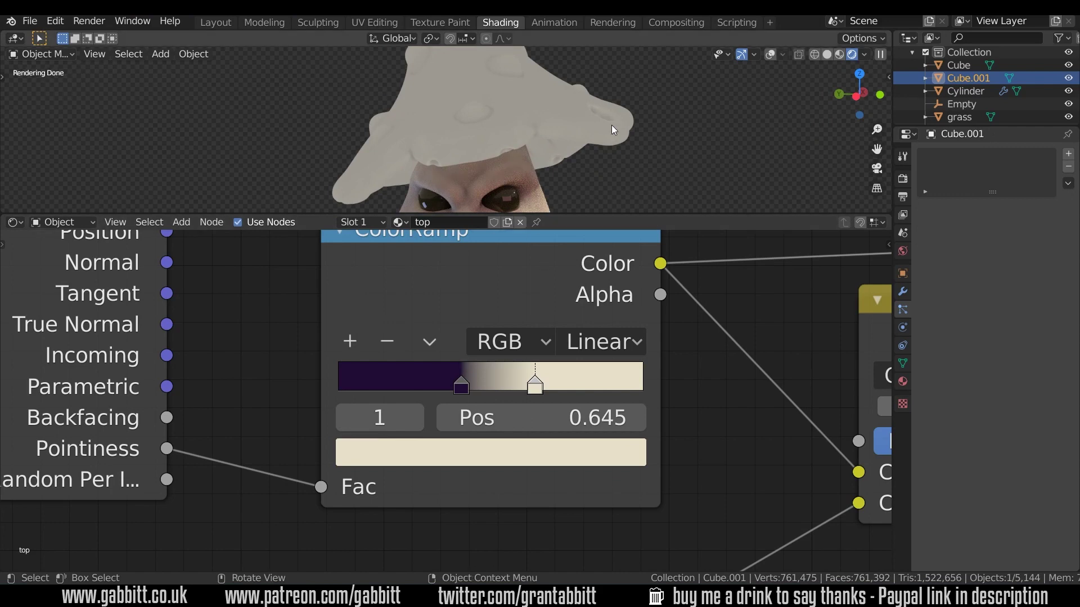
pyautogui.click(838, 56)
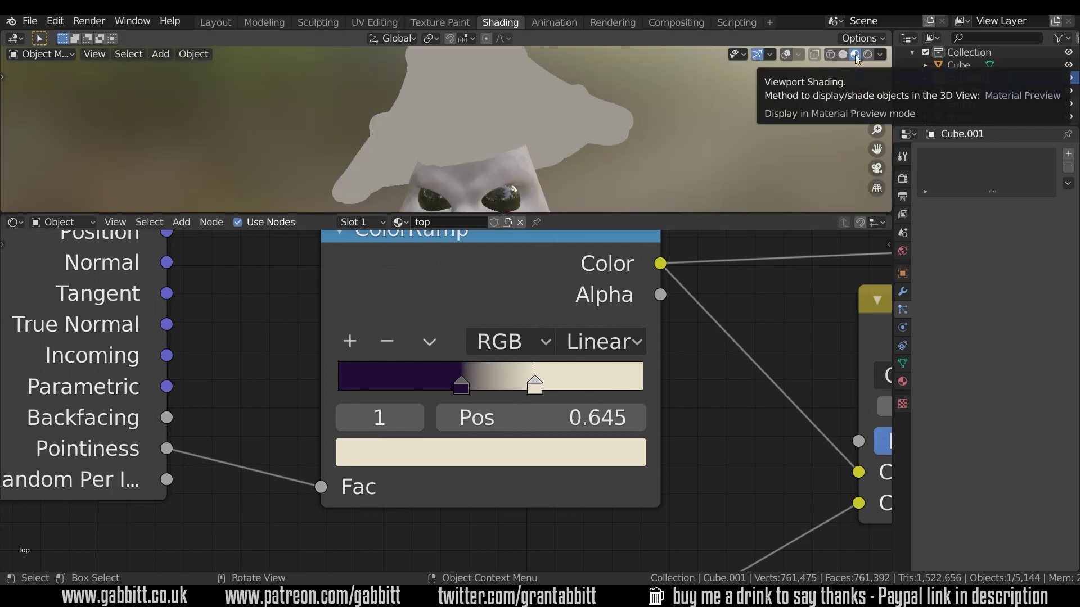
pyautogui.click(867, 54)
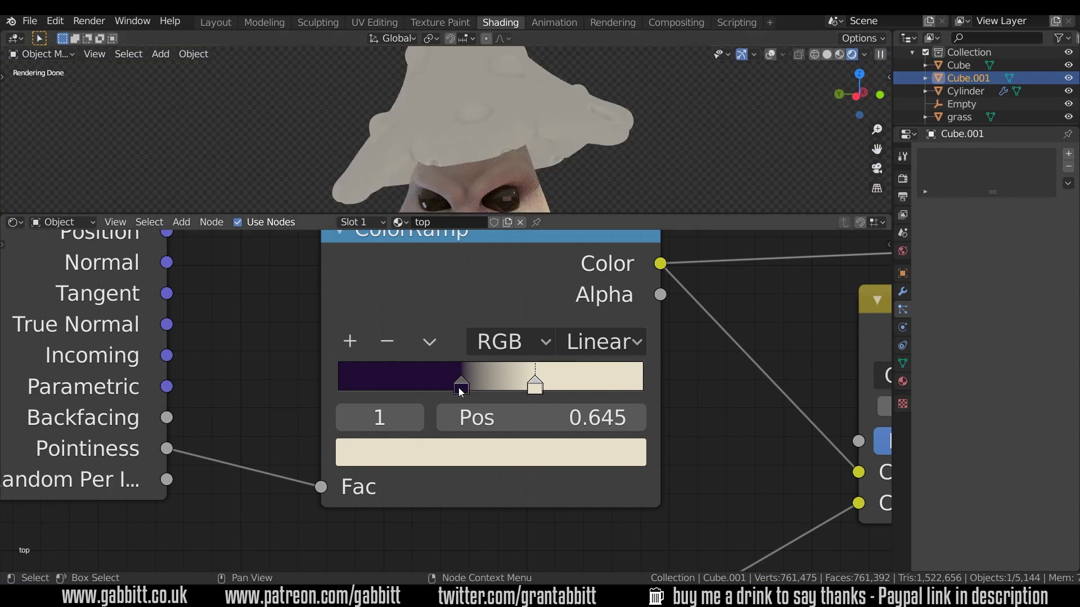
# Step: Add a red colour stop at position 0.524 between the ColorRamp's purple and cream stops
pyautogui.click(349, 341)
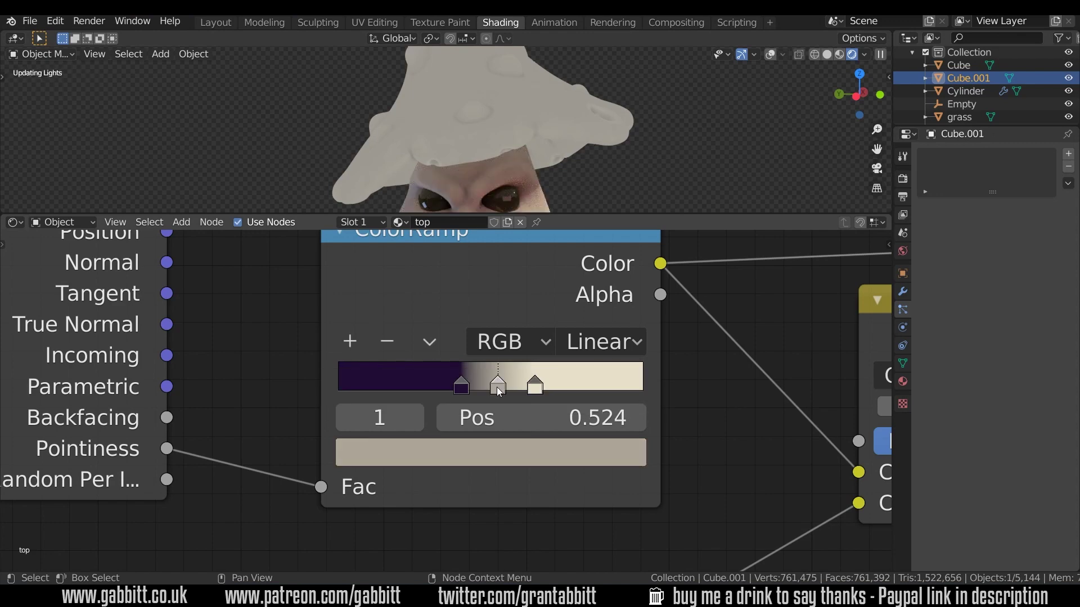
pyautogui.click(501, 450)
pyautogui.moveTo(510, 247); pyautogui.dragTo(447, 252)
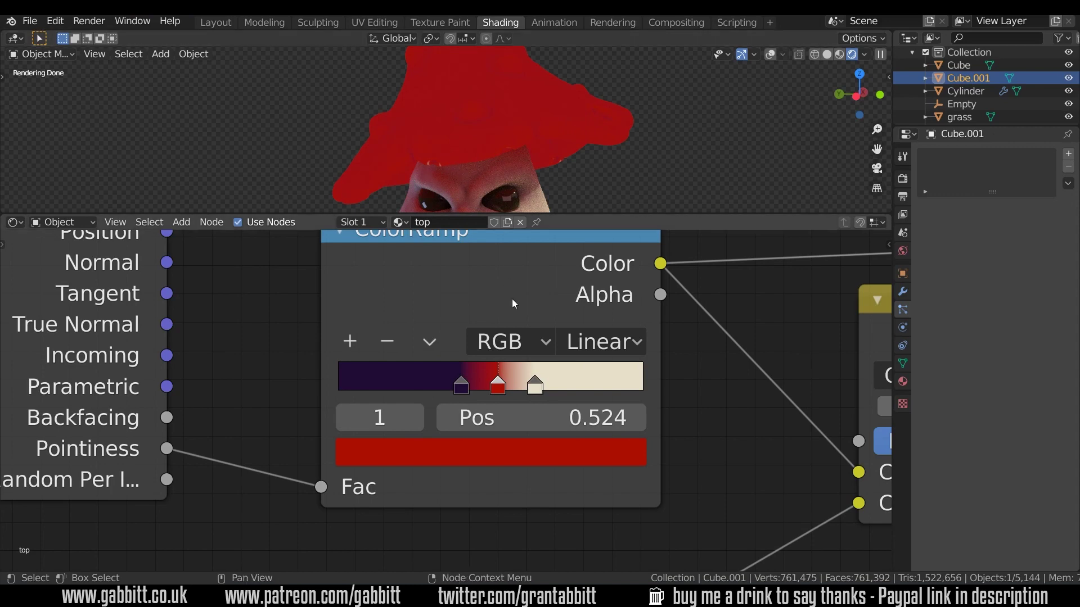
# Step: Add a colour stop at position 0.463 between the purple and red stops and make it green with hue 0.318, saturation 1.000 and value 0.496
pyautogui.click(497, 386)
pyautogui.click(350, 342)
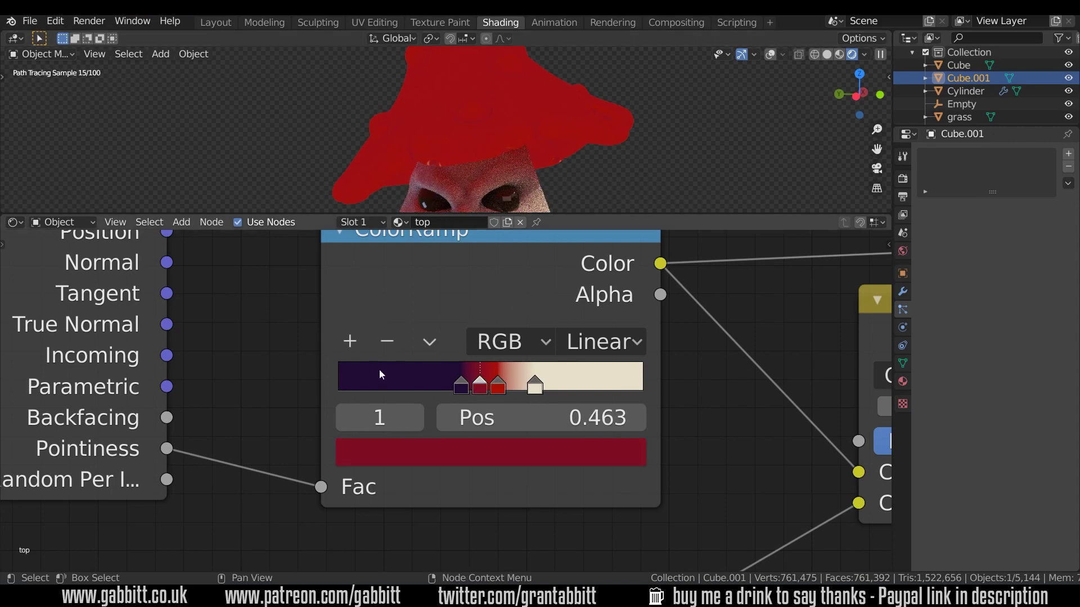
pyautogui.click(478, 454)
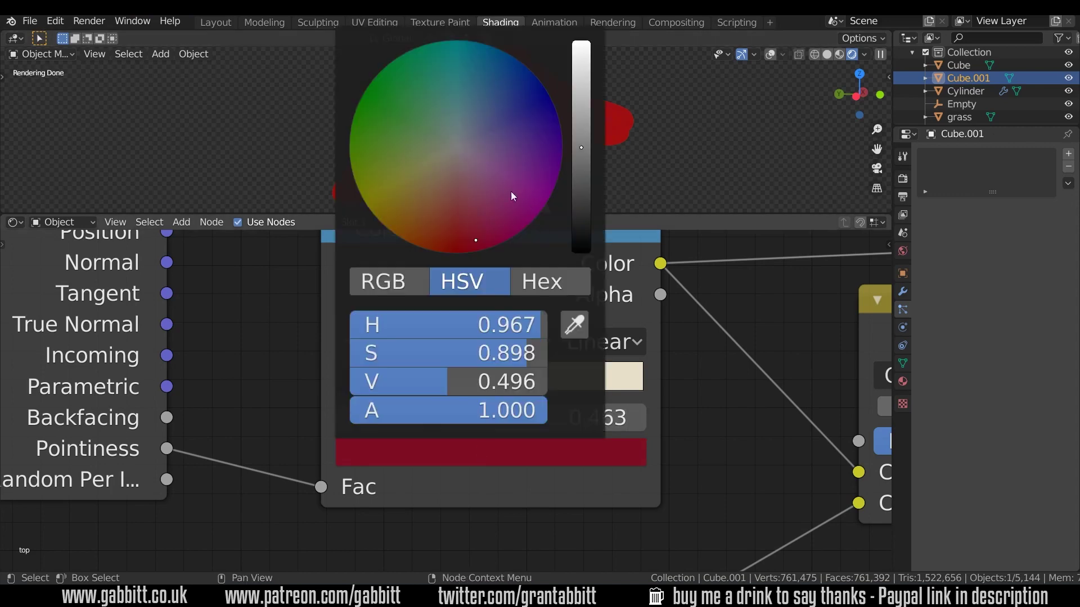
pyautogui.moveTo(490, 232); pyautogui.dragTo(359, 102)
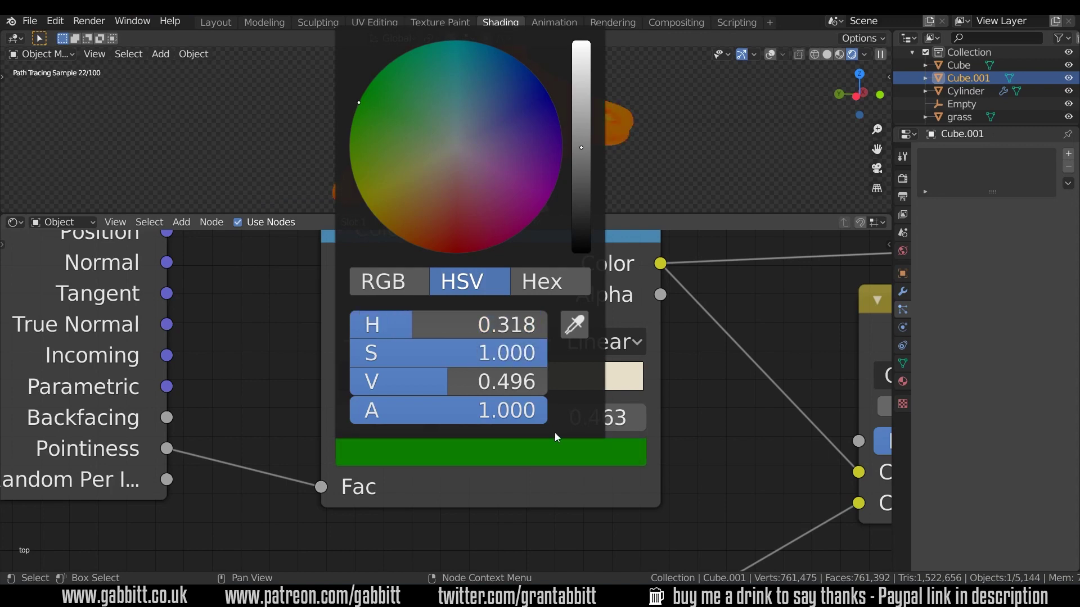
pyautogui.moveTo(538, 136)
pyautogui.mouseDown(button='middle')
pyautogui.moveTo(565, 132)
pyautogui.moveTo(493, 132)
pyautogui.mouseUp(button='middle')
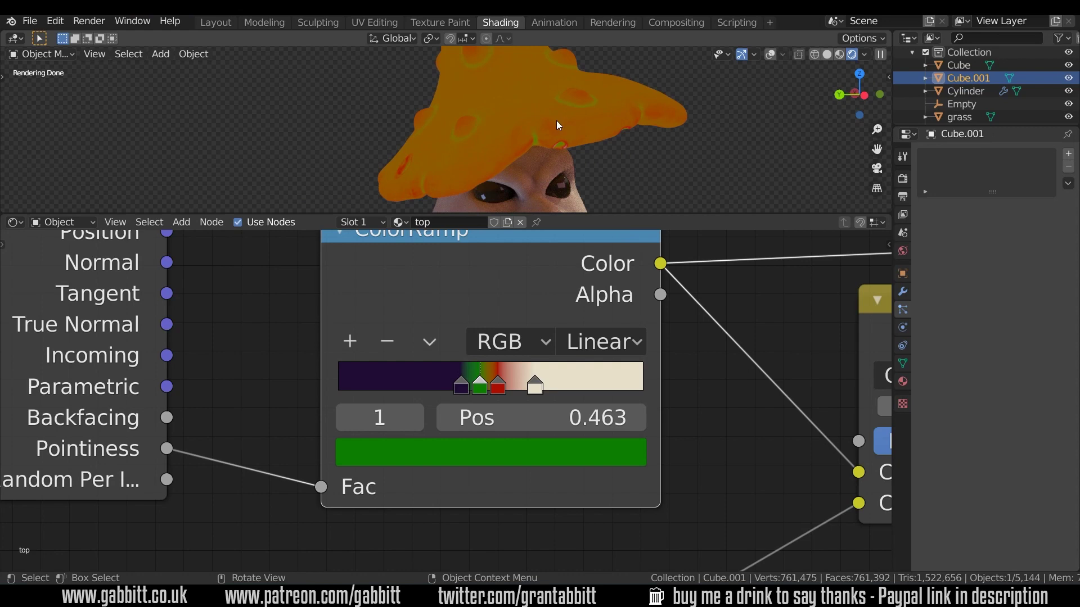
pyautogui.moveTo(551, 149); pyautogui.dragTo(490, 159, button='middle')
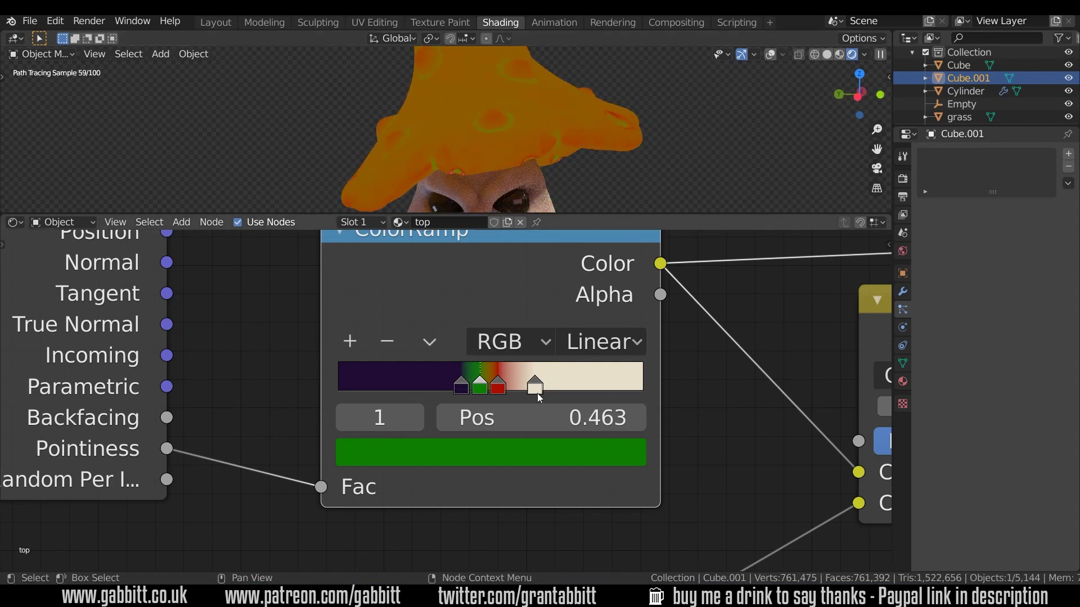
# Step: Add a colour stop at position 0.585 between the ColorRamp's red and cream stops and make it light green
pyautogui.click(534, 385)
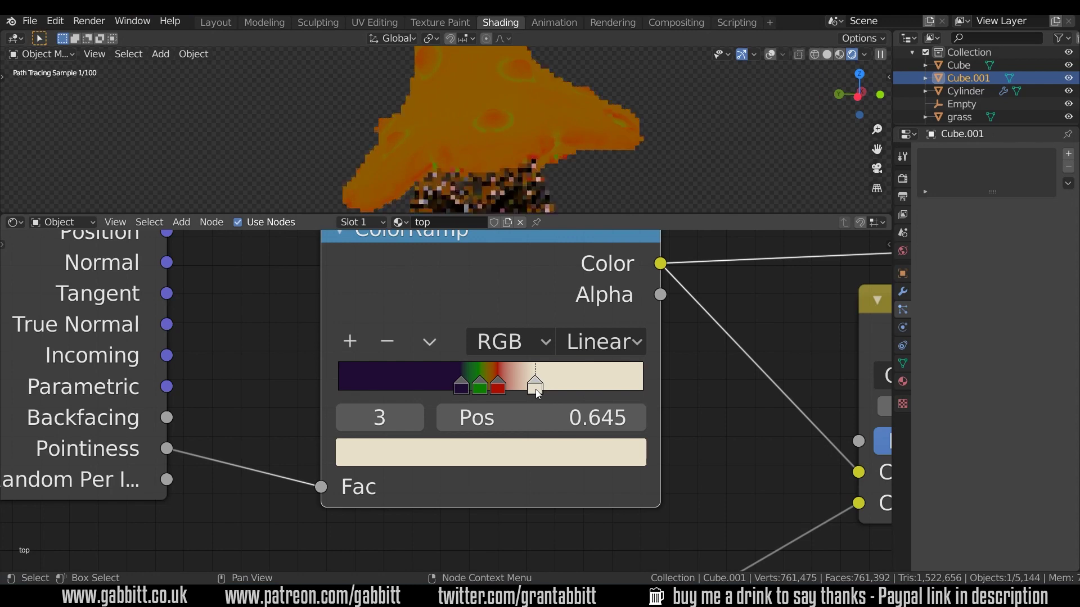
pyautogui.click(353, 342)
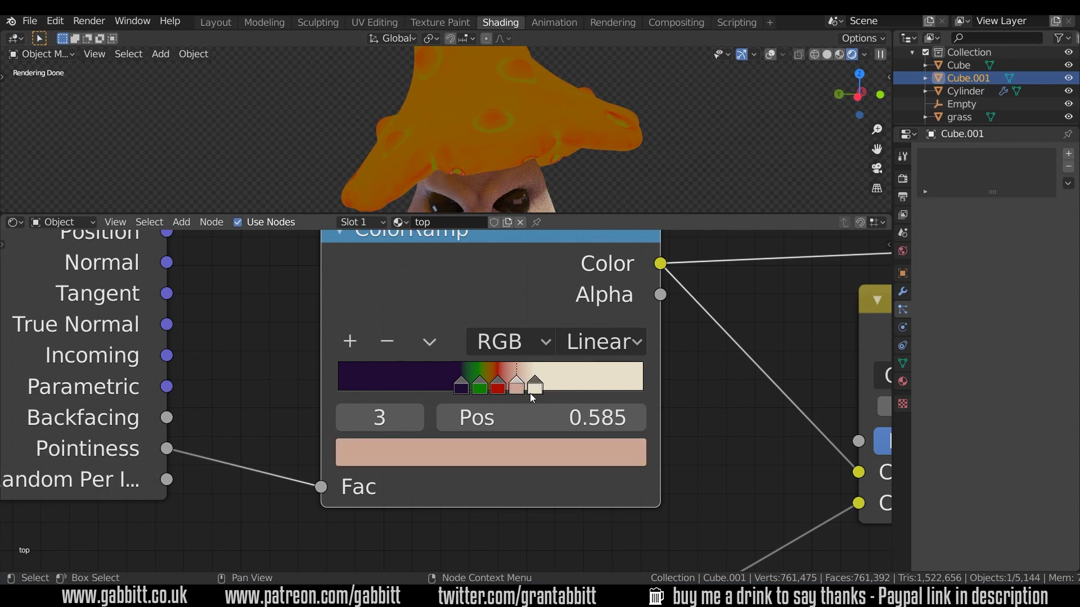
pyautogui.click(522, 444)
pyautogui.moveTo(446, 175); pyautogui.dragTo(401, 119)
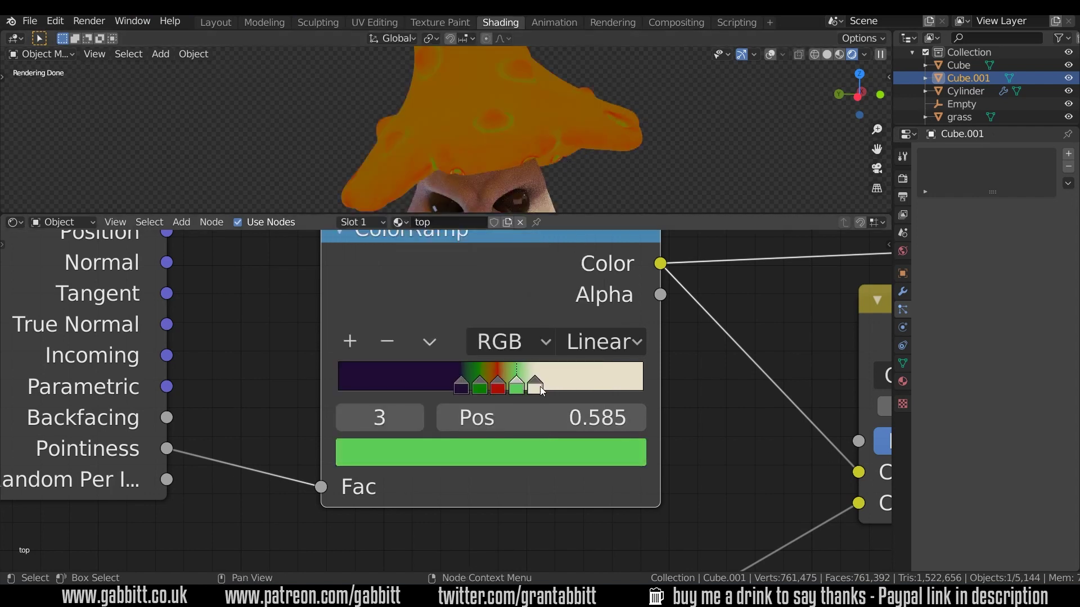
# Step: Spread out the ColorRamp's stops, with purple at 0.215 and the darker green at 0.447, and brighten the darker green slightly
pyautogui.moveTo(535, 387); pyautogui.dragTo(404, 392)
pyautogui.moveTo(506, 169)
pyautogui.mouseDown(button='middle')
pyautogui.moveTo(528, 160)
pyautogui.moveTo(558, 178)
pyautogui.moveTo(578, 174)
pyautogui.mouseUp(button='middle')
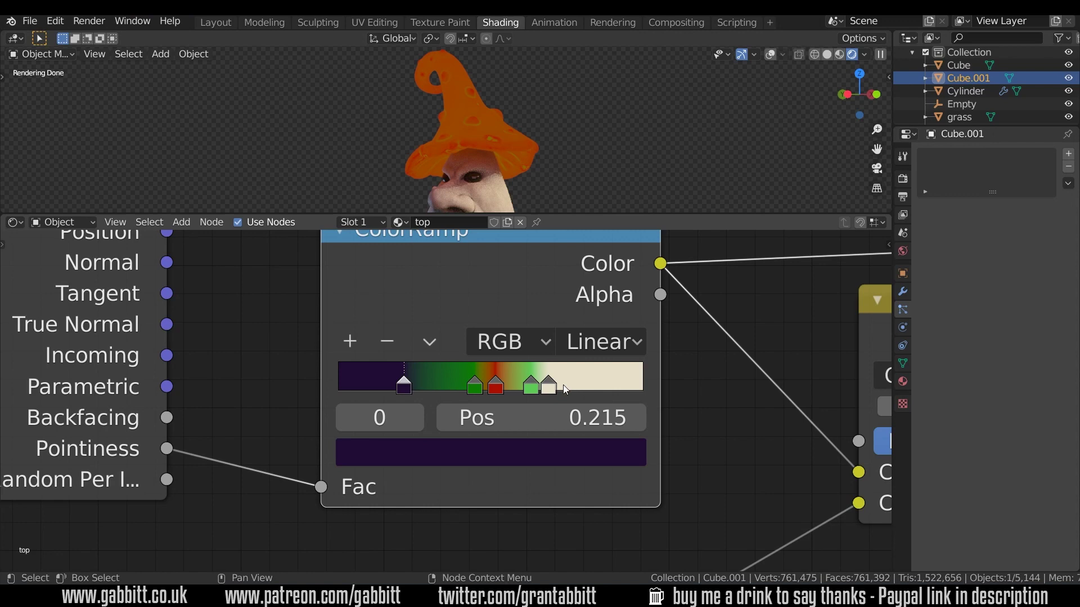
pyautogui.click(475, 388)
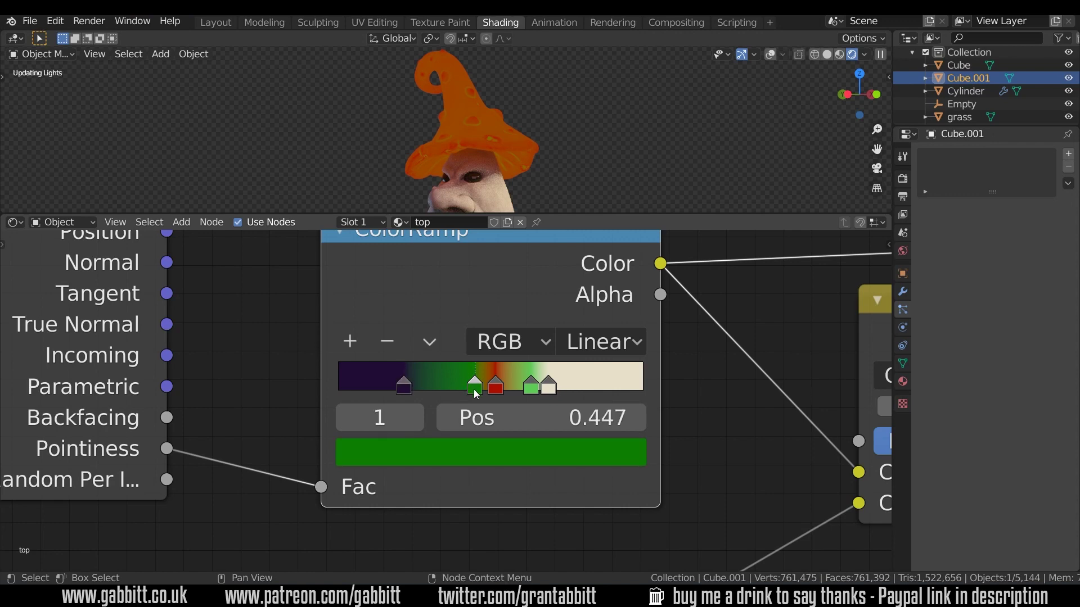
pyautogui.click(487, 457)
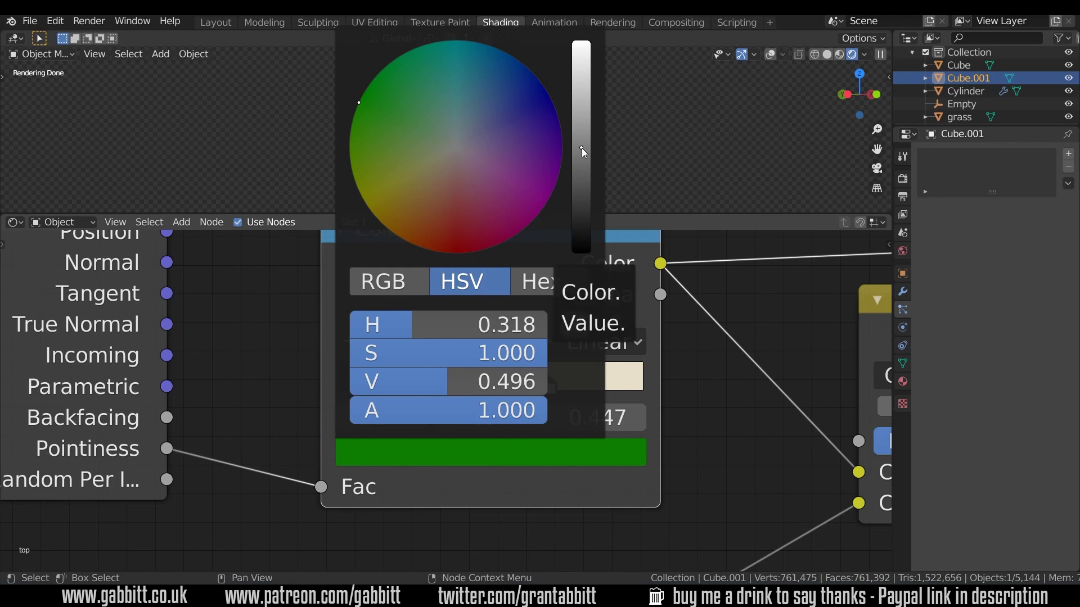
pyautogui.moveTo(586, 351)
pyautogui.mouseDown(button='middle')
pyautogui.moveTo(350, 353)
pyautogui.moveTo(302, 366)
pyautogui.mouseUp(button='middle')
pyautogui.scroll(5, 505, 147)
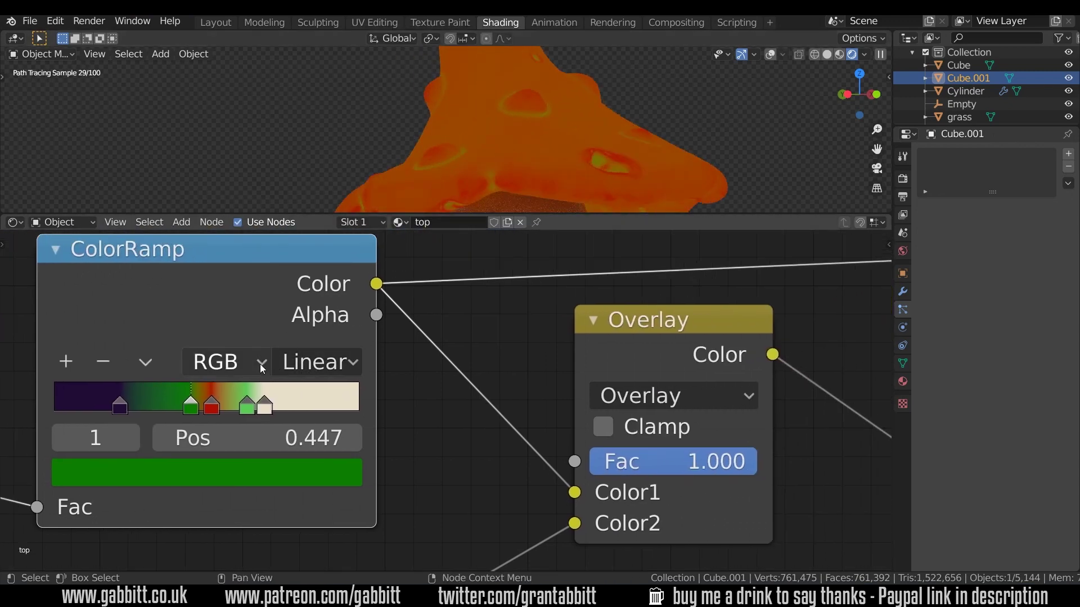
pyautogui.click(199, 457)
pyautogui.moveTo(298, 168)
pyautogui.mouseDown()
pyautogui.moveTo(298, 207)
pyautogui.moveTo(298, 145)
pyautogui.mouseUp()
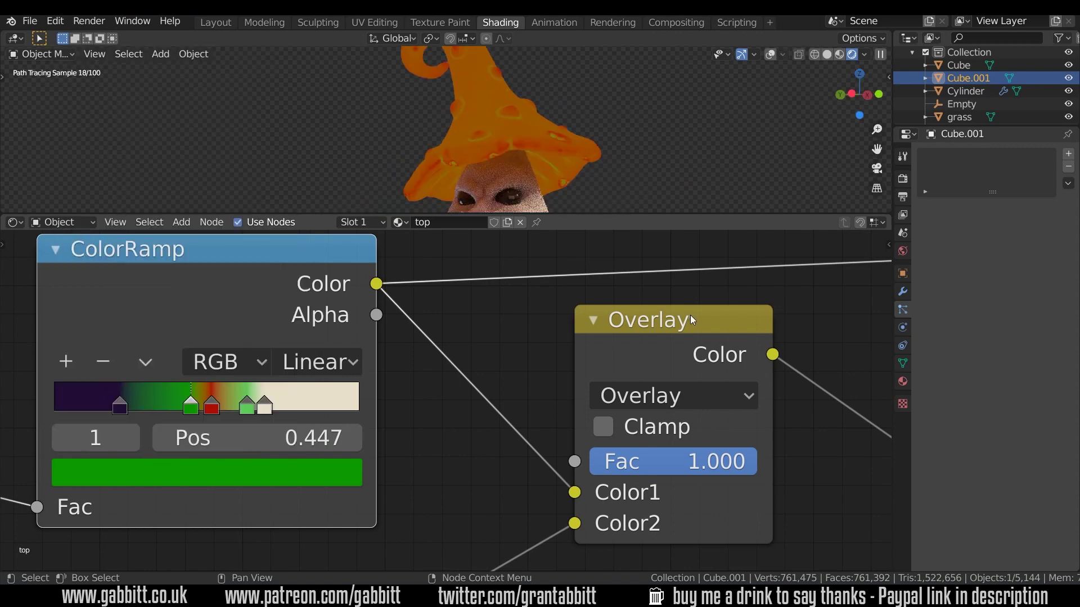
# Step: Preview the Overlay node's output on the cap and return the preview to the Principled BSDF
pyautogui.scroll(-4, 690, 315)
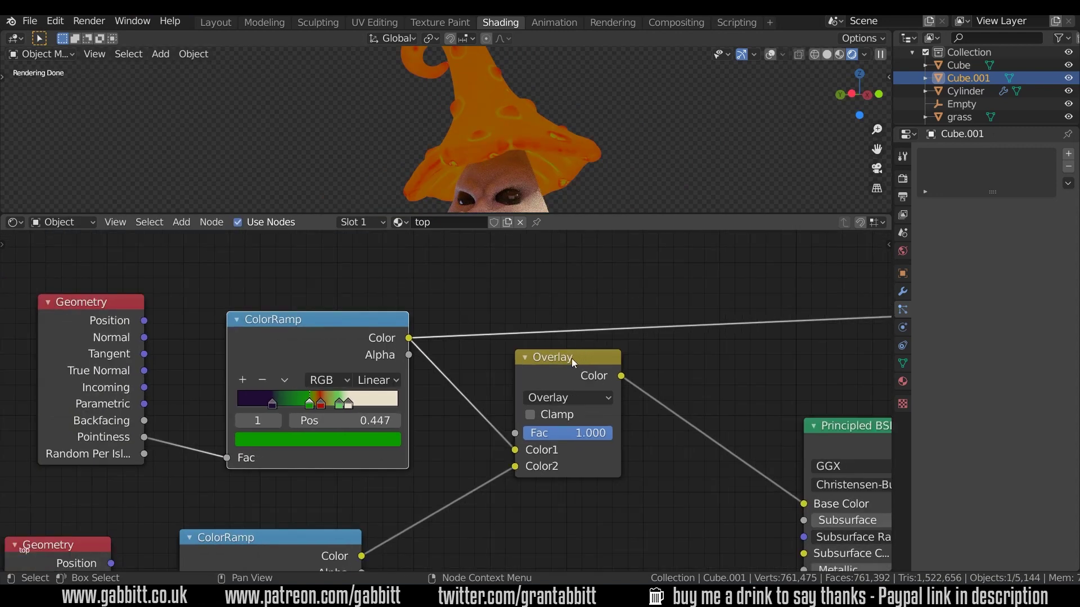
pyautogui.keyDown('ctrl'); pyautogui.keyDown('shift'); pyautogui.click(572, 358); pyautogui.keyUp('shift'); pyautogui.keyUp('ctrl')
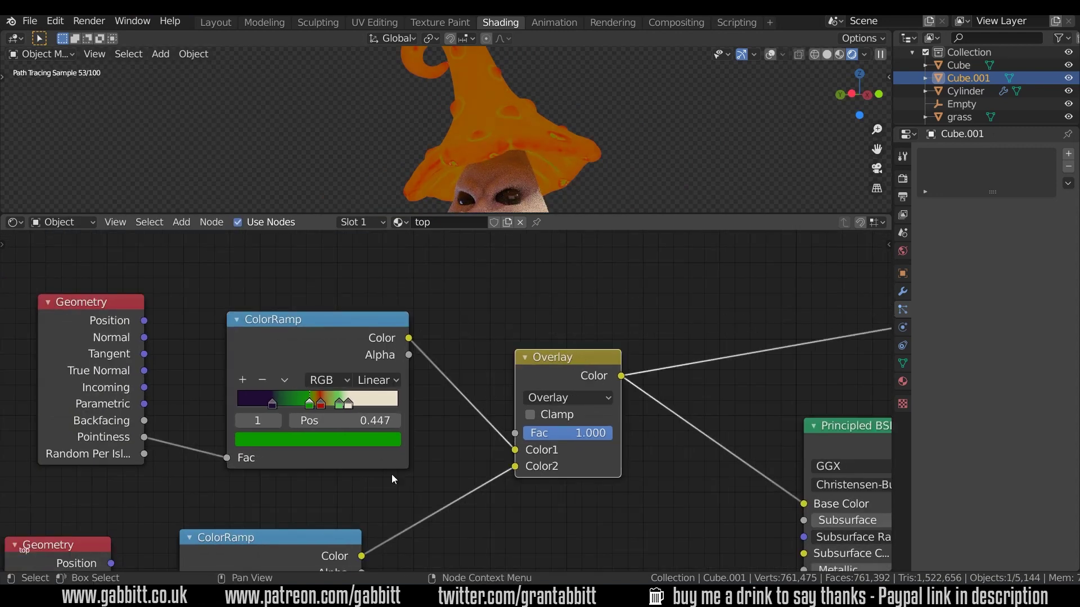
pyautogui.keyDown('ctrl'); pyautogui.keyDown('shift'); pyautogui.click(852, 438); pyautogui.keyUp('shift'); pyautogui.keyUp('ctrl')
pyautogui.moveTo(602, 185); pyautogui.dragTo(556, 175, button='middle')
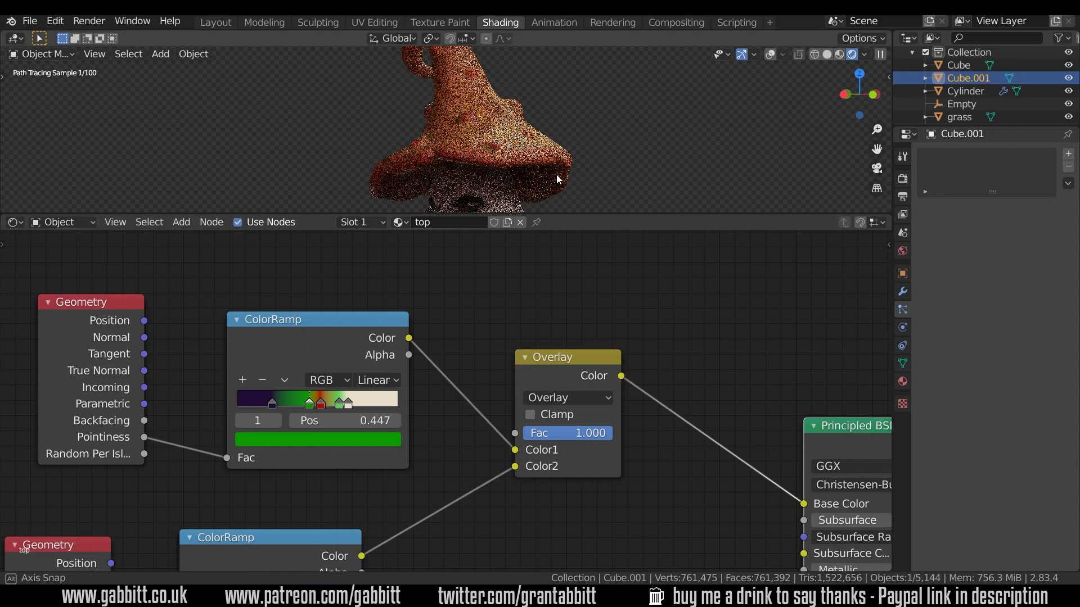
# Step: Preview the Musgrave Texture and its ColorRamp on the cap, and check the colour of the ramp's stop at 0.000
pyautogui.scroll(-2, 631, 326)
pyautogui.moveTo(690, 421); pyautogui.dragTo(608, 320, button='middle')
pyautogui.scroll(2, 407, 443)
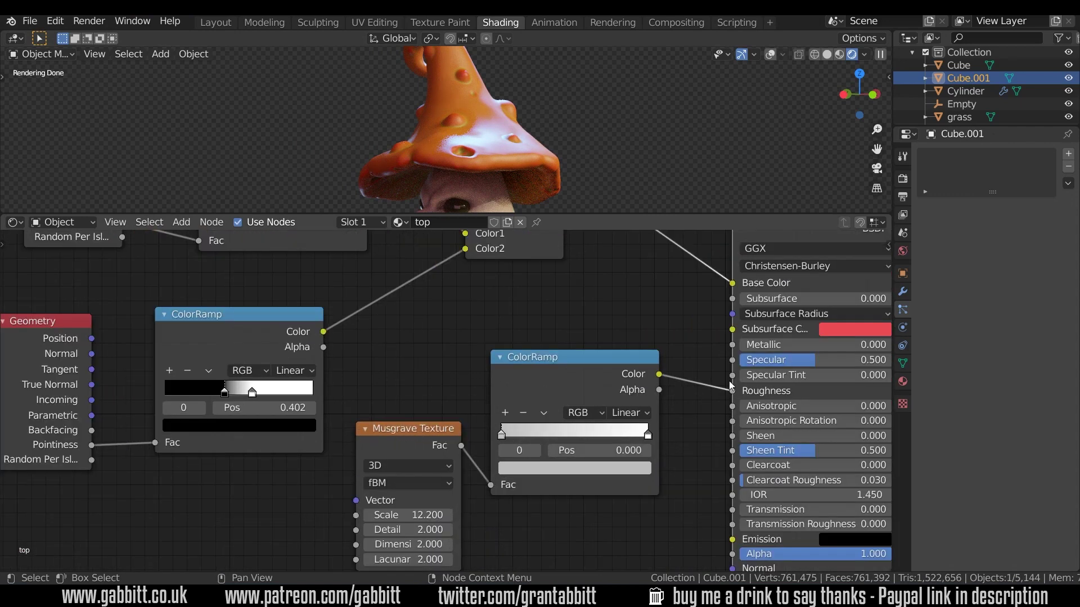
pyautogui.keyDown('ctrl'); pyautogui.keyDown('shift'); pyautogui.click(425, 433); pyautogui.keyUp('shift'); pyautogui.keyUp('ctrl')
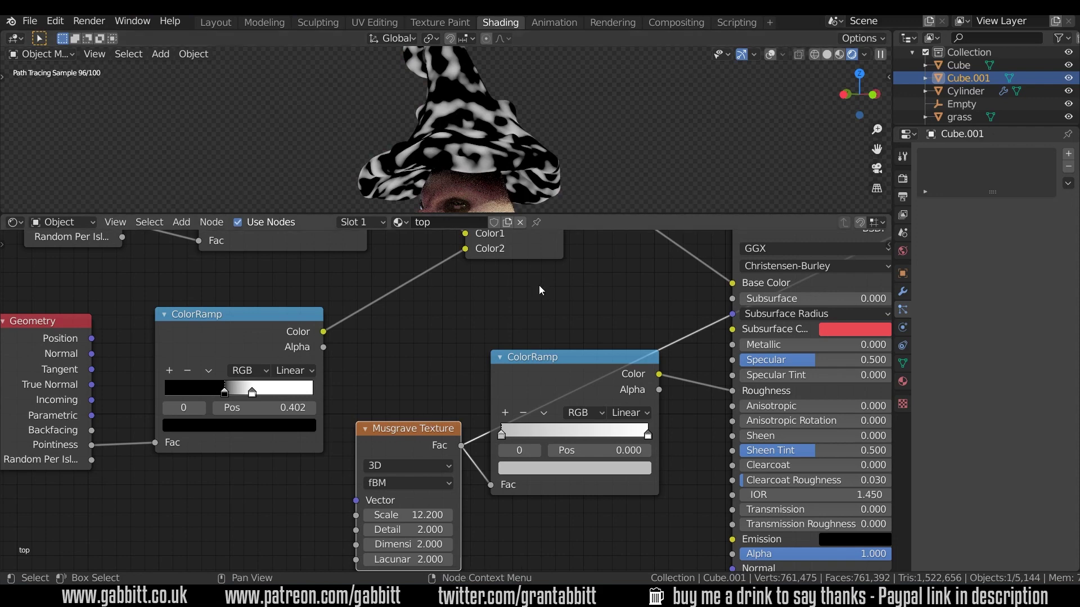
pyautogui.keyDown('ctrl'); pyautogui.keyDown('shift'); pyautogui.click(567, 360); pyautogui.keyUp('shift'); pyautogui.keyUp('ctrl')
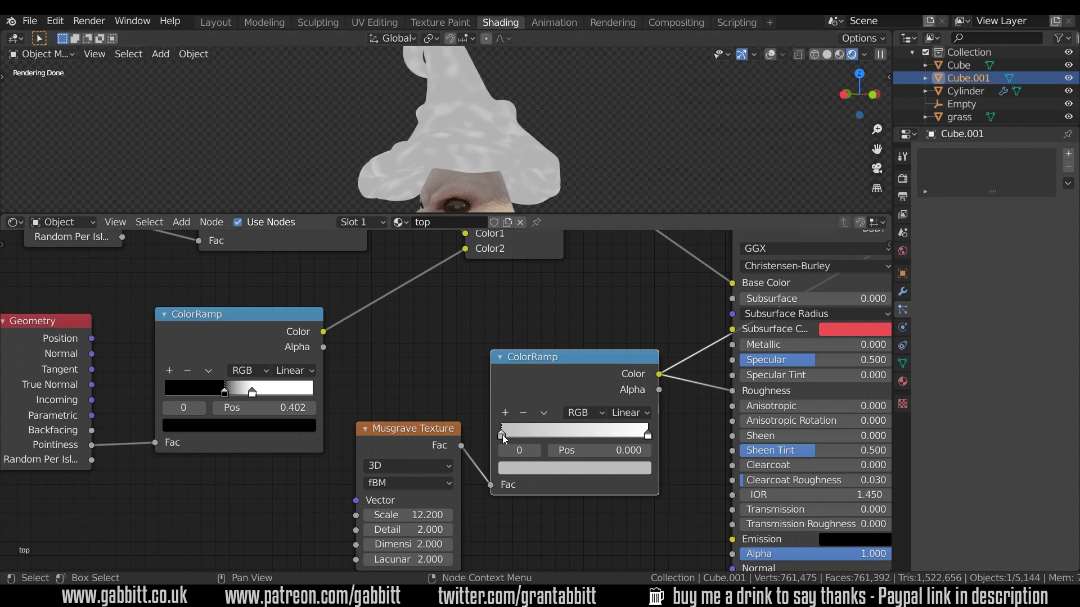
pyautogui.click(535, 469)
# Step: Try feeding the Musgrave Texture's Fac directly into the Principled BSDF's Roughness, and restore the ColorRamp's Color connection to Roughness
pyautogui.moveTo(461, 445); pyautogui.dragTo(732, 391)
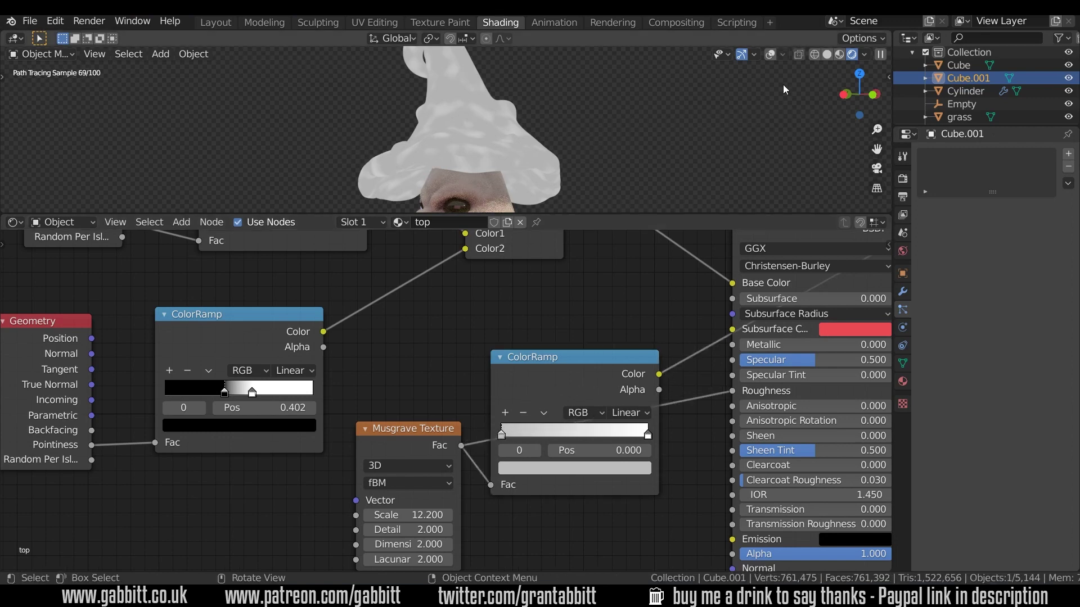
pyautogui.scroll(-2, 710, 262)
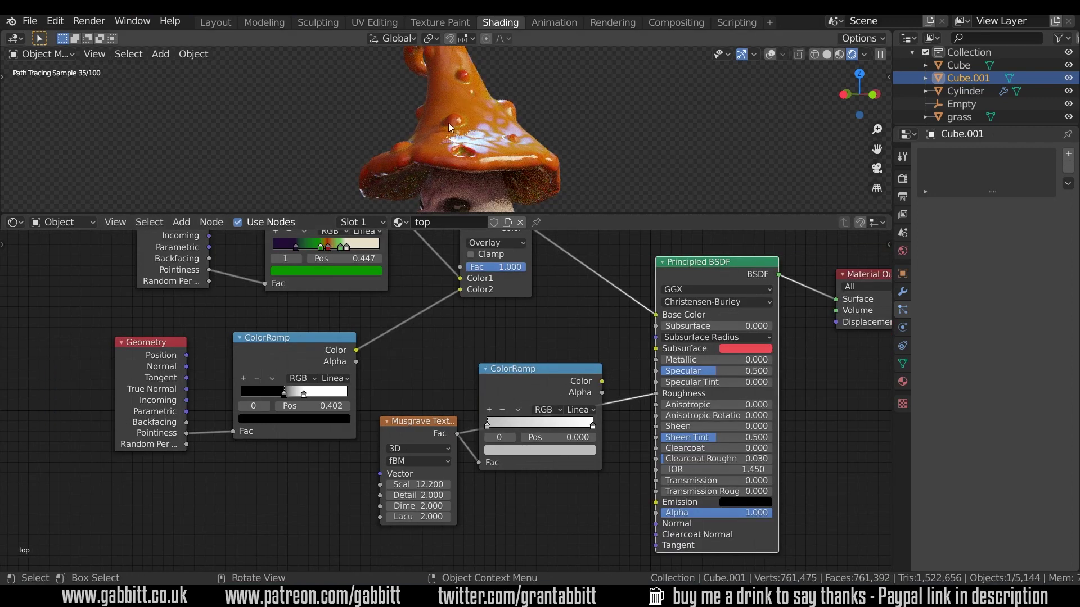
pyautogui.keyDown('ctrl'); pyautogui.keyDown('shift'); pyautogui.click(413, 426); pyautogui.keyUp('shift'); pyautogui.keyUp('ctrl')
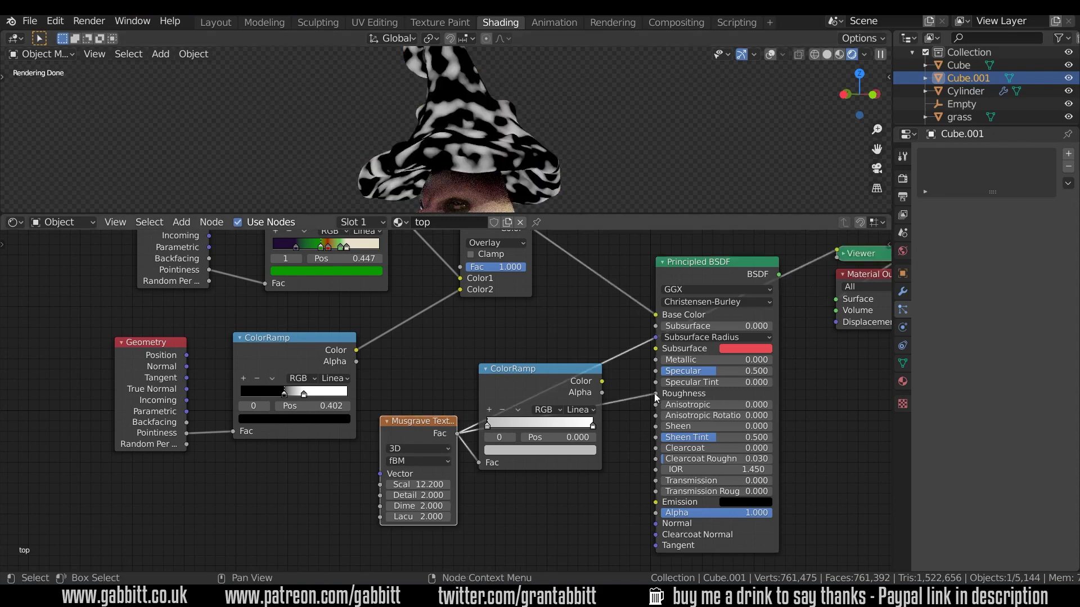
pyautogui.keyDown('ctrl'); pyautogui.keyDown('shift'); pyautogui.click(696, 396); pyautogui.keyUp('shift'); pyautogui.keyUp('ctrl')
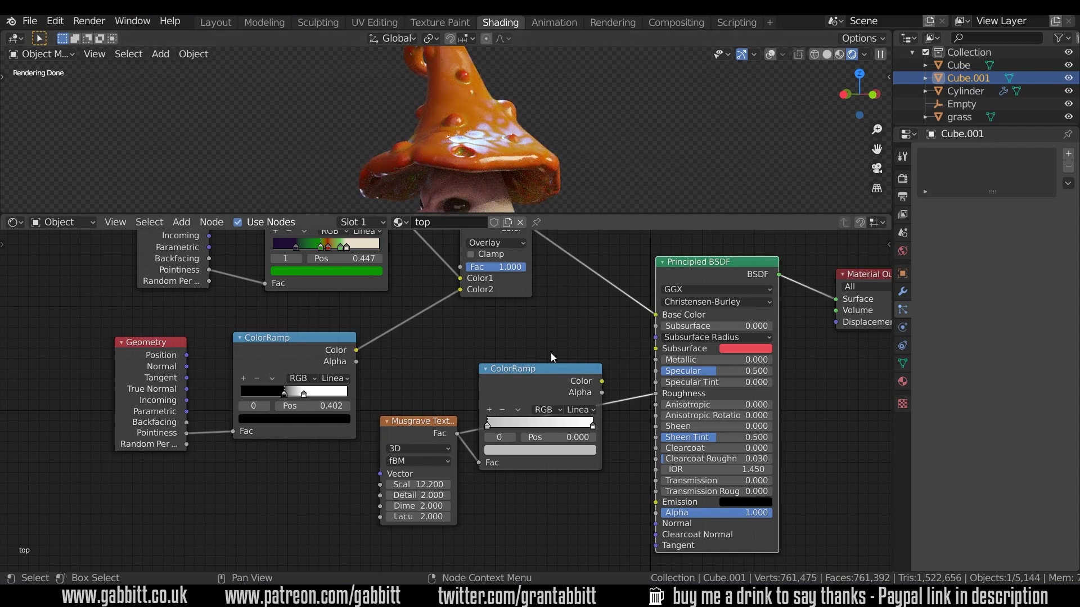
pyautogui.moveTo(602, 382); pyautogui.dragTo(656, 394)
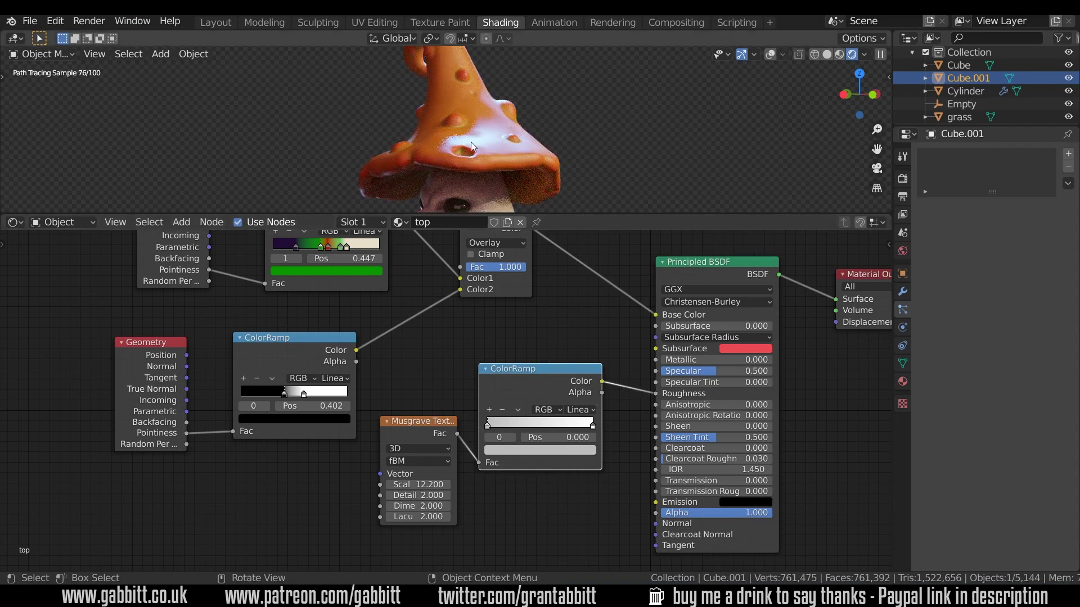
# Step: Preview the roughness ColorRamp on the cap, and inspect the full Principled BSDF shading from another angle
pyautogui.keyDown('ctrl'); pyautogui.keyDown('shift'); pyautogui.click(541, 372); pyautogui.keyUp('shift'); pyautogui.keyUp('ctrl')
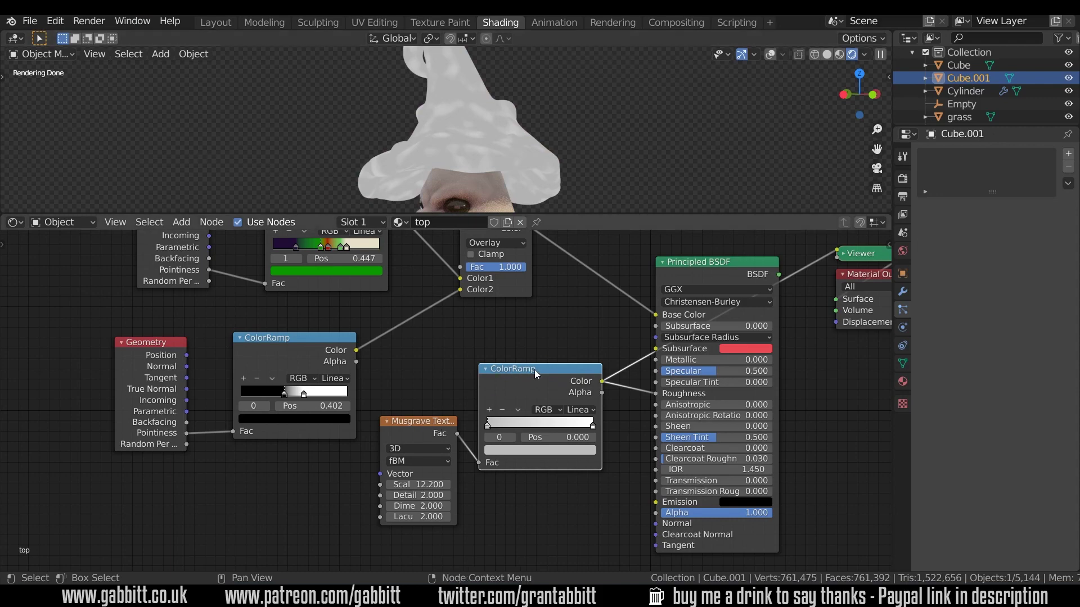
pyautogui.keyDown('ctrl'); pyautogui.keyDown('shift'); pyautogui.click(697, 260); pyautogui.keyUp('shift'); pyautogui.keyUp('ctrl')
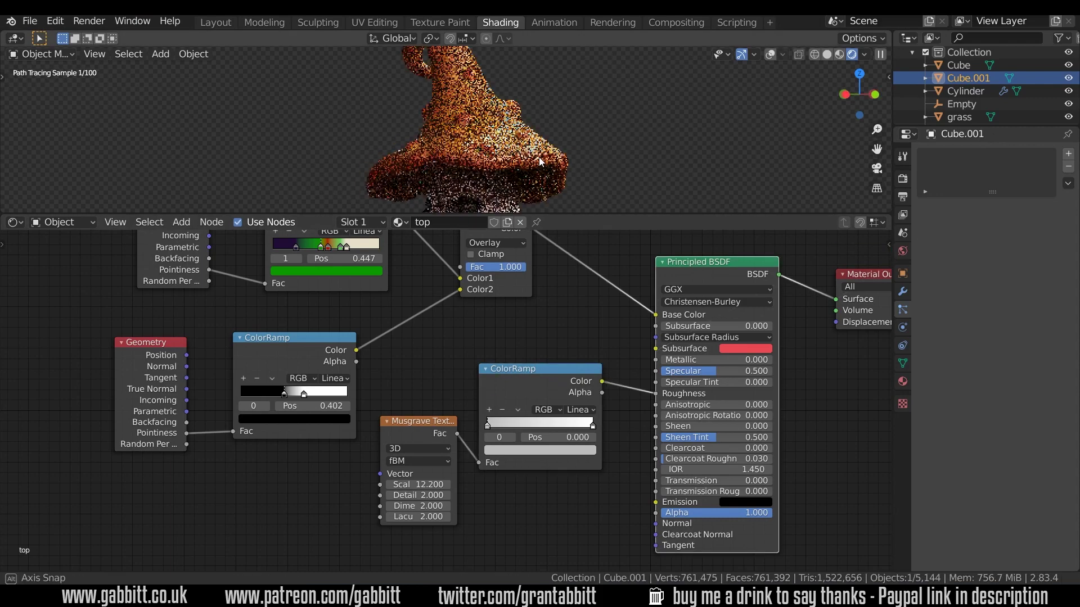
pyautogui.moveTo(539, 157); pyautogui.dragTo(558, 156, button='middle')
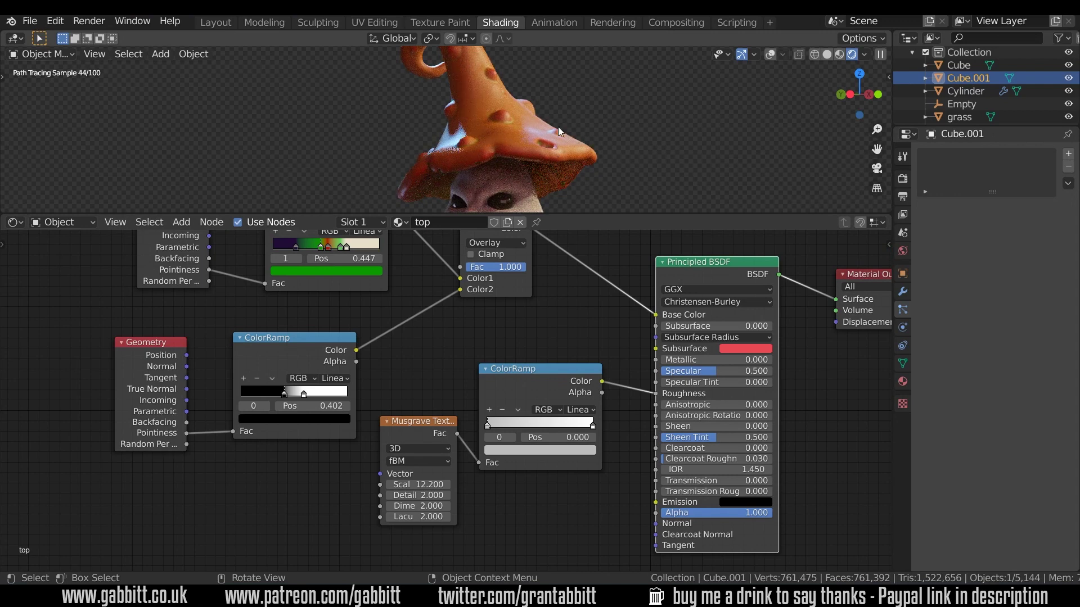
# Step: Show the viewport overlays and select the mushroom's face object to bring up its base material
pyautogui.click(770, 54)
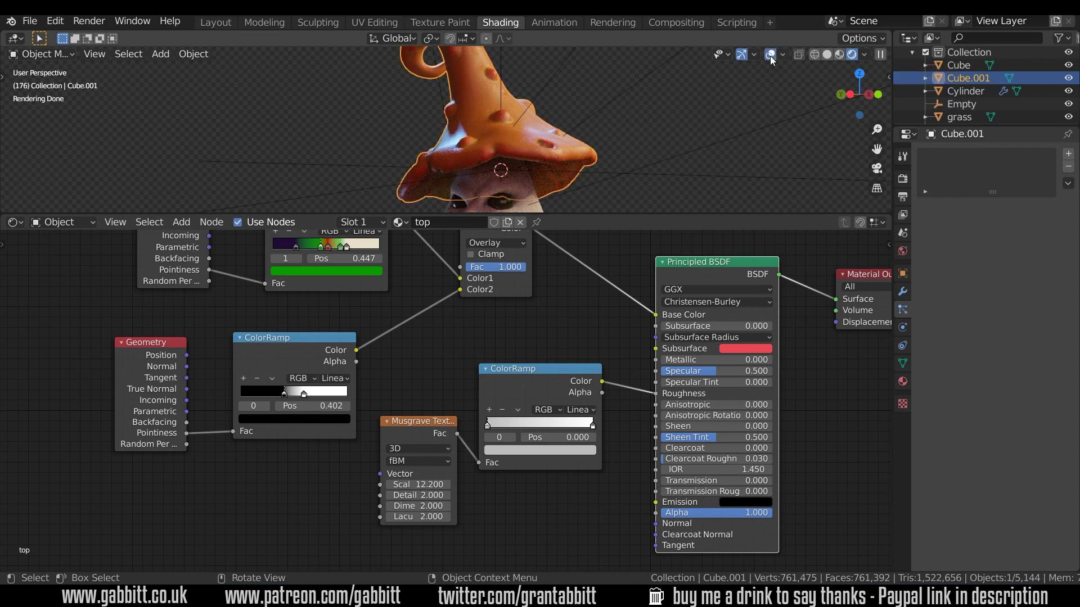
pyautogui.scroll(-5, 590, 145)
pyautogui.moveTo(576, 127); pyautogui.dragTo(514, 117, button='middle')
pyautogui.scroll(10, 505, 99)
pyautogui.click(515, 117)
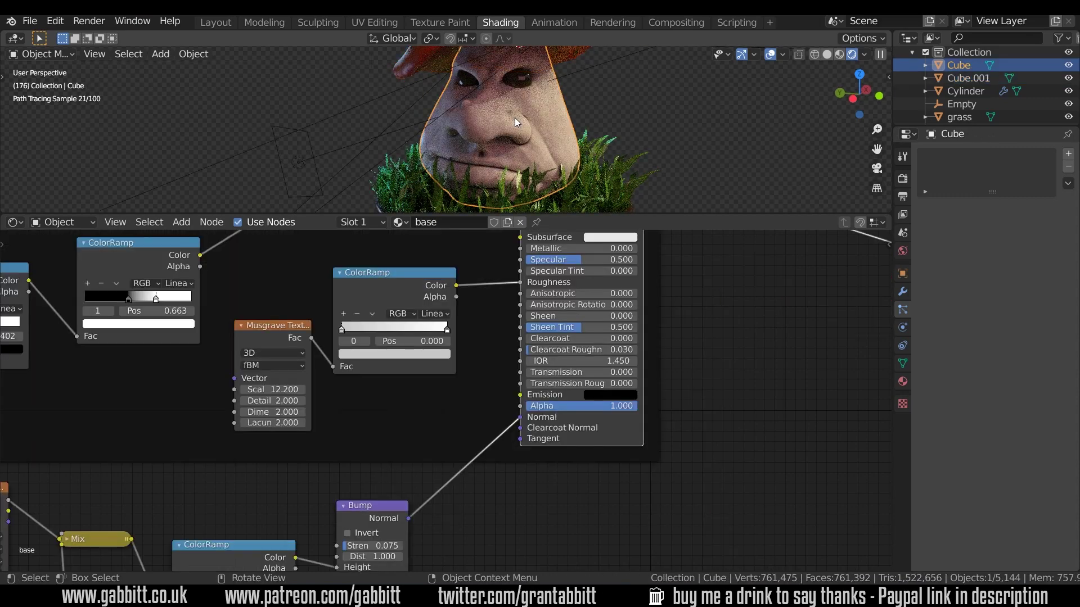
# Step: Preview the base material's two chained black-and-white ColorRamps and its Overlay node on the face
pyautogui.scroll(-6, 479, 429)
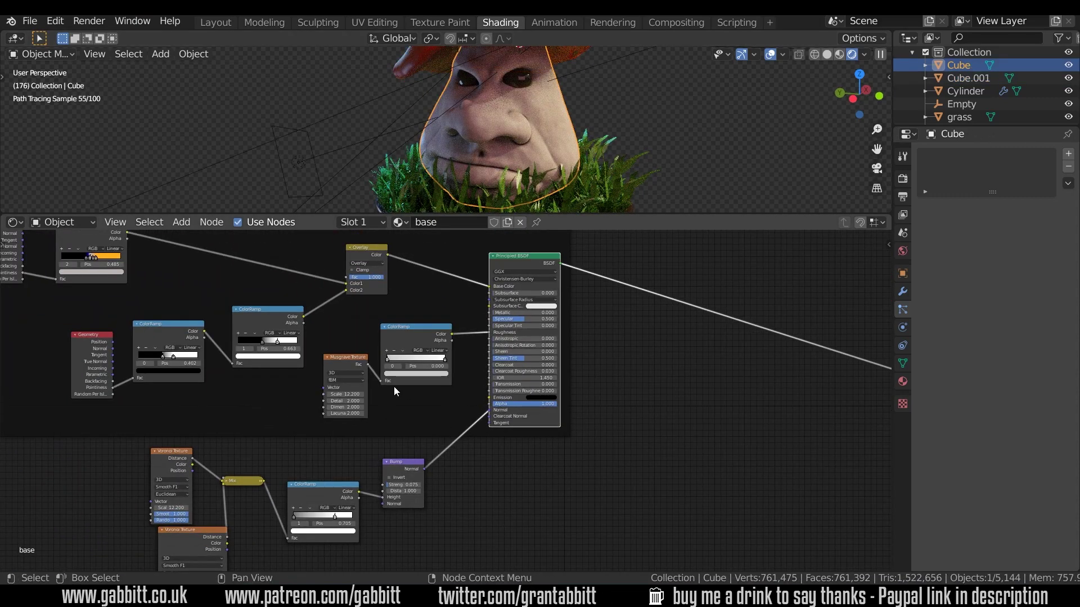
pyautogui.moveTo(381, 368); pyautogui.dragTo(421, 385, button='middle')
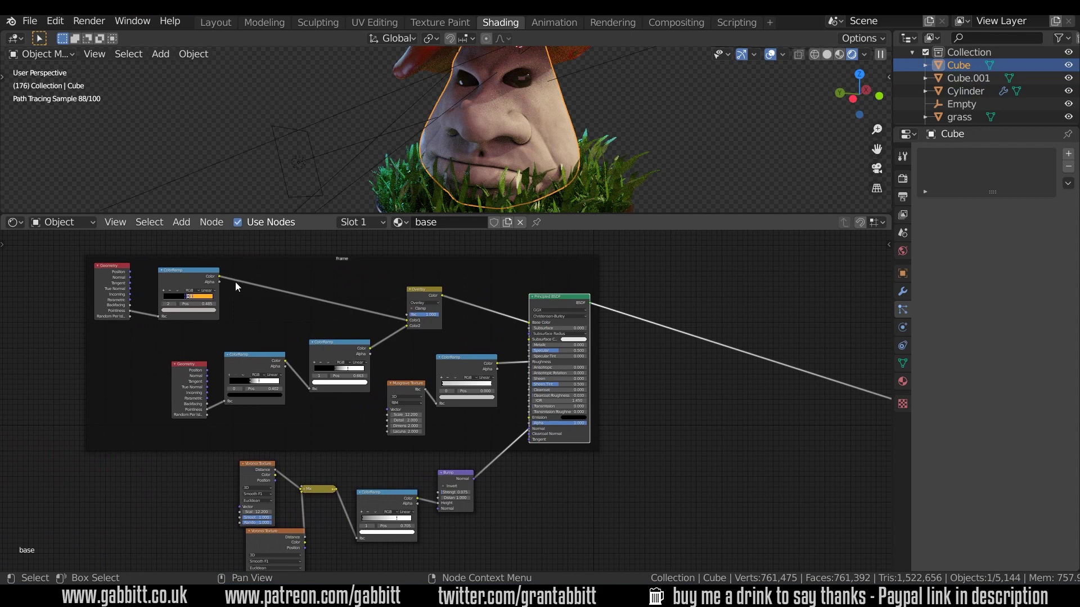
pyautogui.scroll(3, 253, 365)
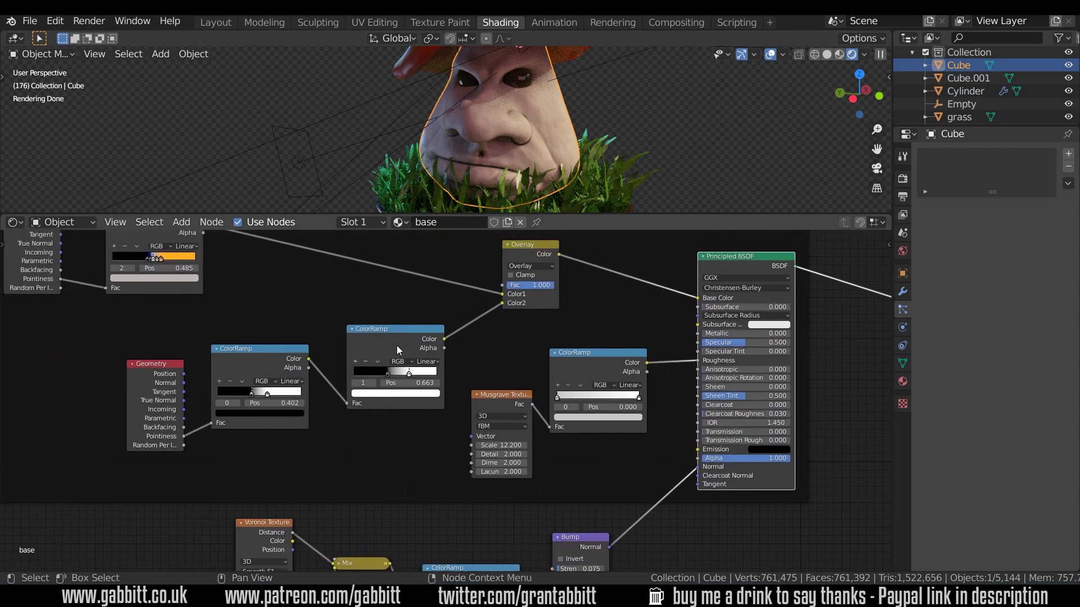
pyautogui.keyDown('ctrl'); pyautogui.keyDown('shift'); pyautogui.click(275, 350); pyautogui.keyUp('shift'); pyautogui.keyUp('ctrl')
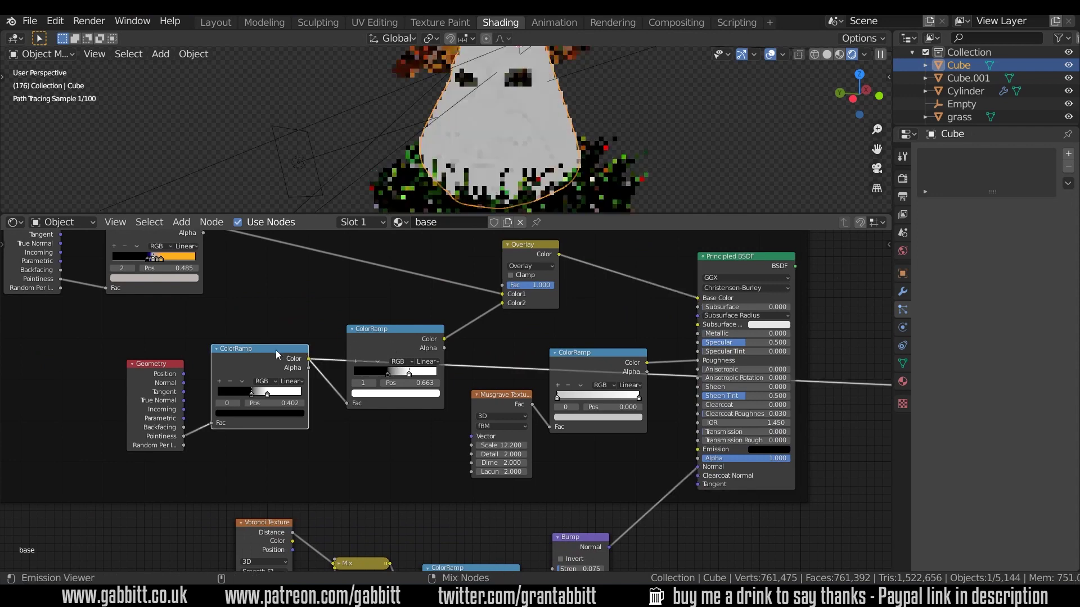
pyautogui.keyDown('ctrl'); pyautogui.keyDown('shift'); pyautogui.click(387, 329); pyautogui.keyUp('shift'); pyautogui.keyUp('ctrl')
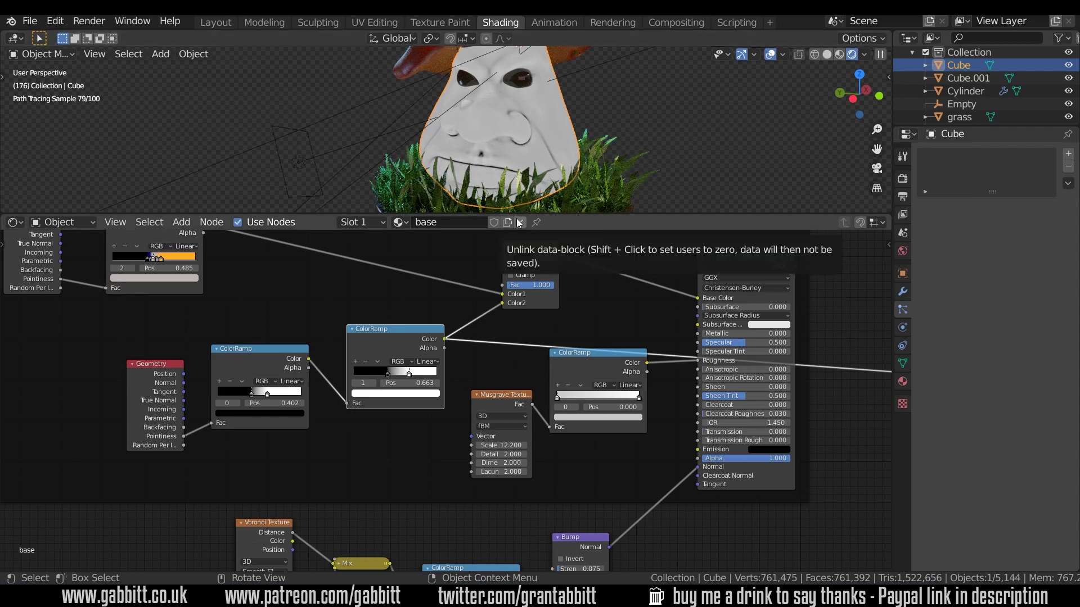
pyautogui.keyDown('ctrl'); pyautogui.keyDown('shift'); pyautogui.click(528, 244); pyautogui.keyUp('shift'); pyautogui.keyUp('ctrl')
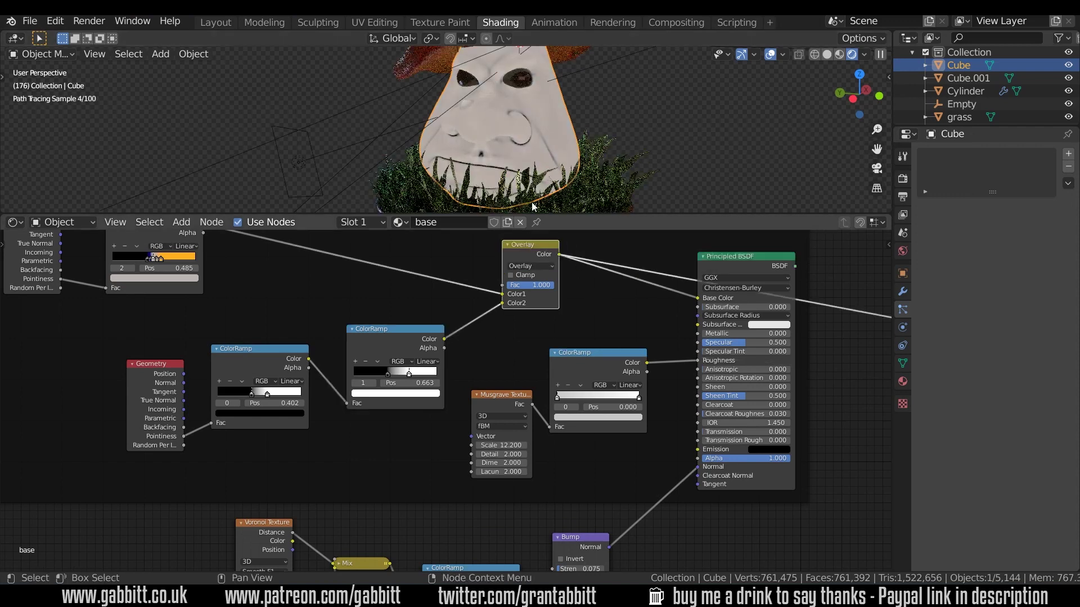
# Step: Return the face's preview to the Principled BSDF and examine the base material's colour, roughness and Voronoi bump nodes
pyautogui.scroll(3, 270, 292)
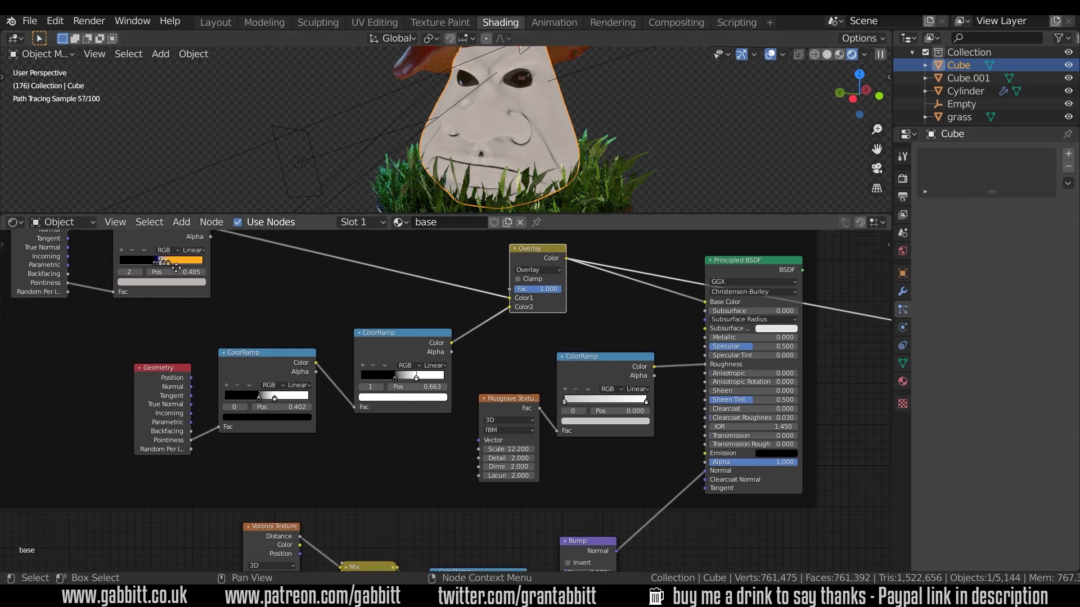
pyautogui.moveTo(191, 279); pyautogui.dragTo(366, 365, button='middle')
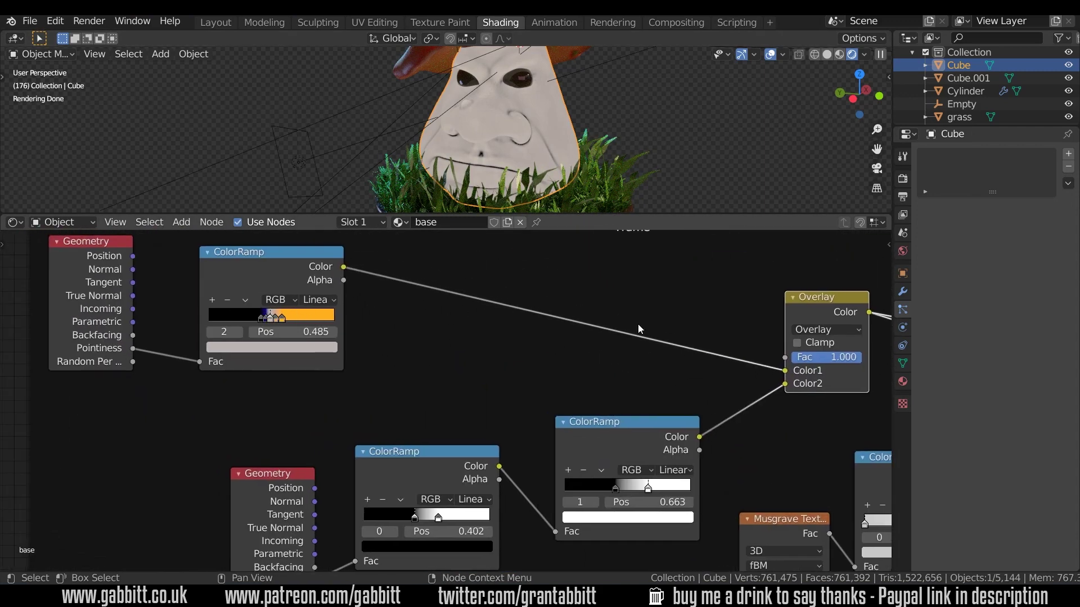
pyautogui.keyDown('ctrl'); pyautogui.hscroll(6, 821, 345); pyautogui.keyUp('ctrl')
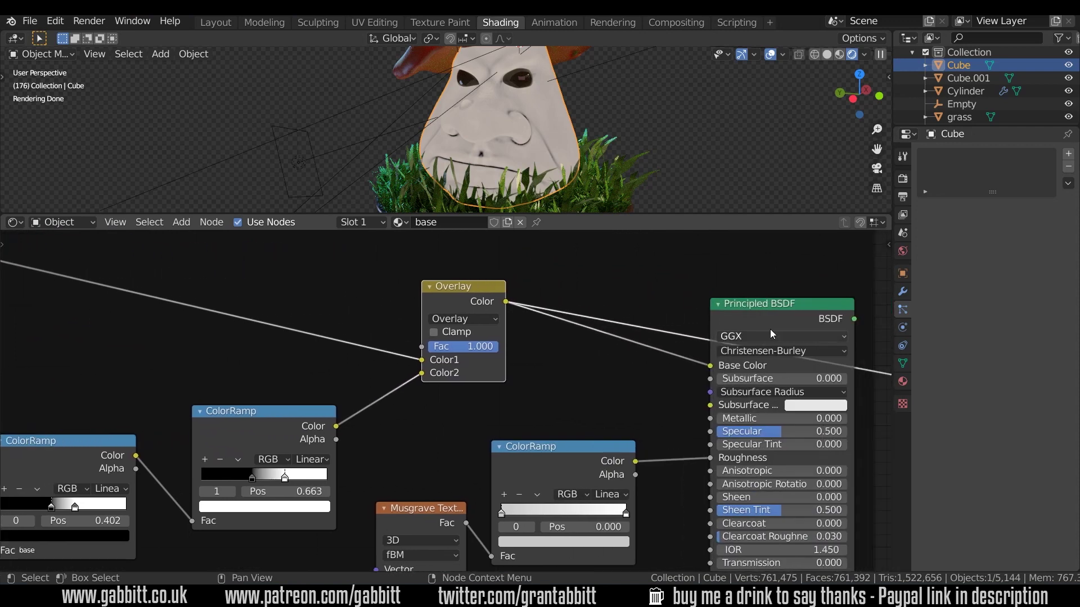
pyautogui.keyDown('ctrl'); pyautogui.keyDown('shift'); pyautogui.click(772, 334); pyautogui.keyUp('shift'); pyautogui.keyUp('ctrl')
pyautogui.moveTo(594, 395); pyautogui.dragTo(584, 321, button='middle')
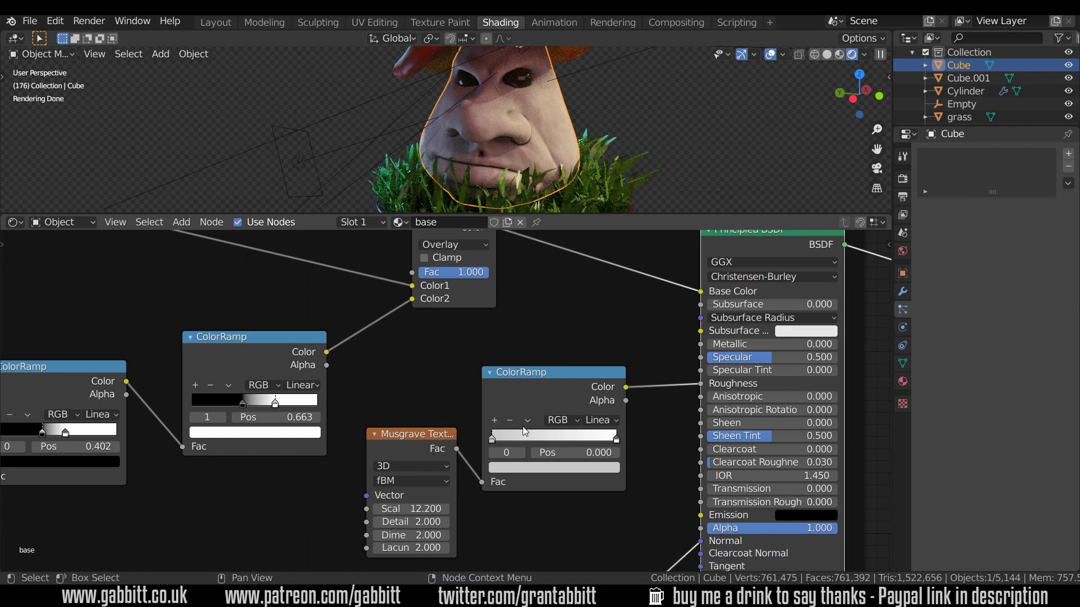
pyautogui.moveTo(582, 481); pyautogui.dragTo(442, 291, button='middle')
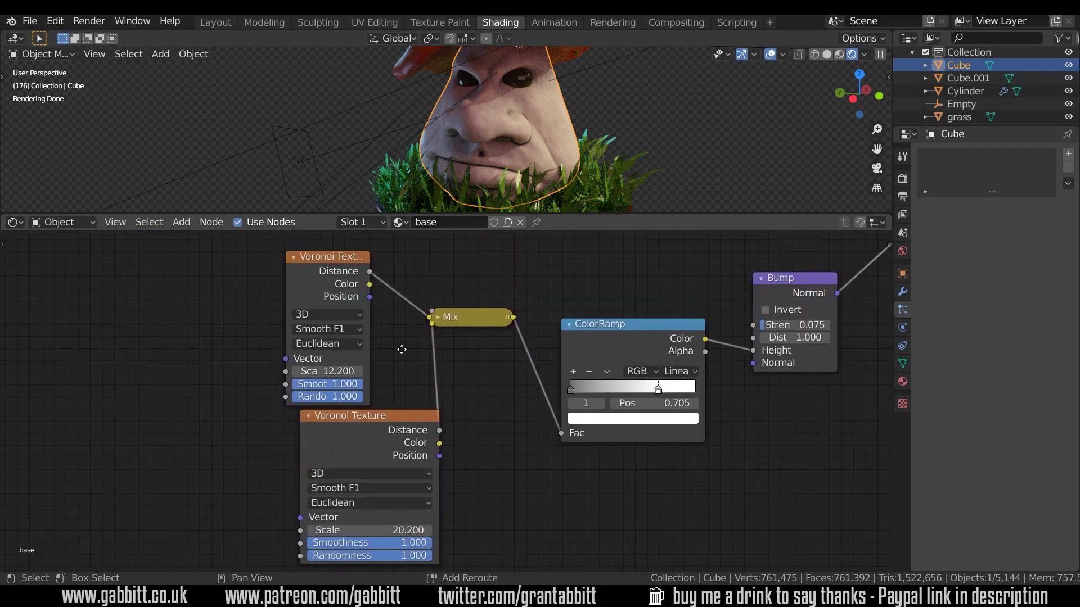
# Step: Widen the Voronoi Texture node with scale 12.200 and preview each of the two Voronoi textures on the lower face
pyautogui.scroll(5, 570, 167)
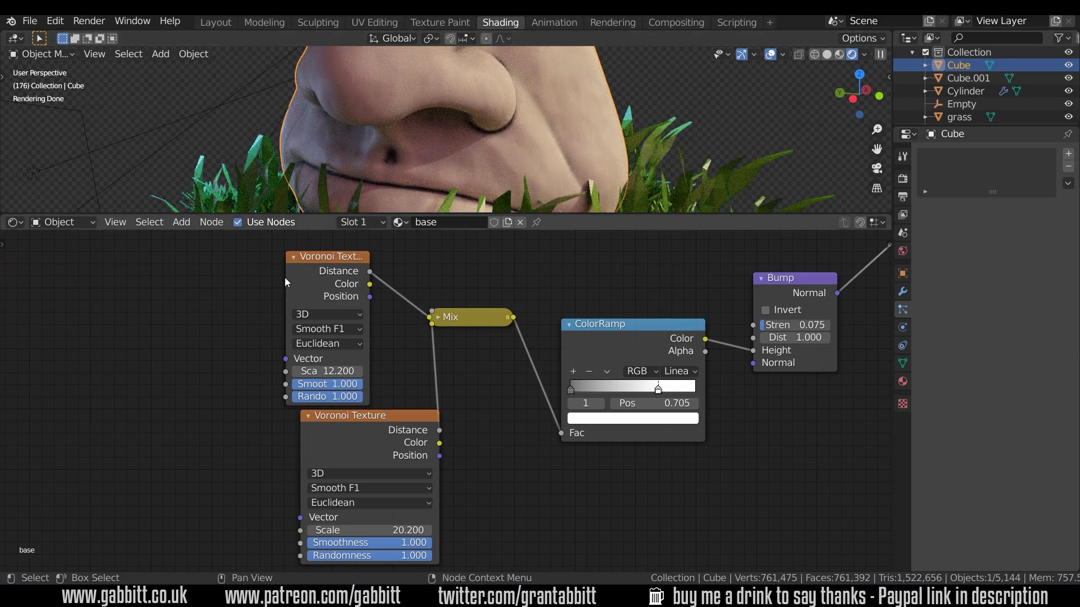
pyautogui.moveTo(285, 278); pyautogui.dragTo(242, 277)
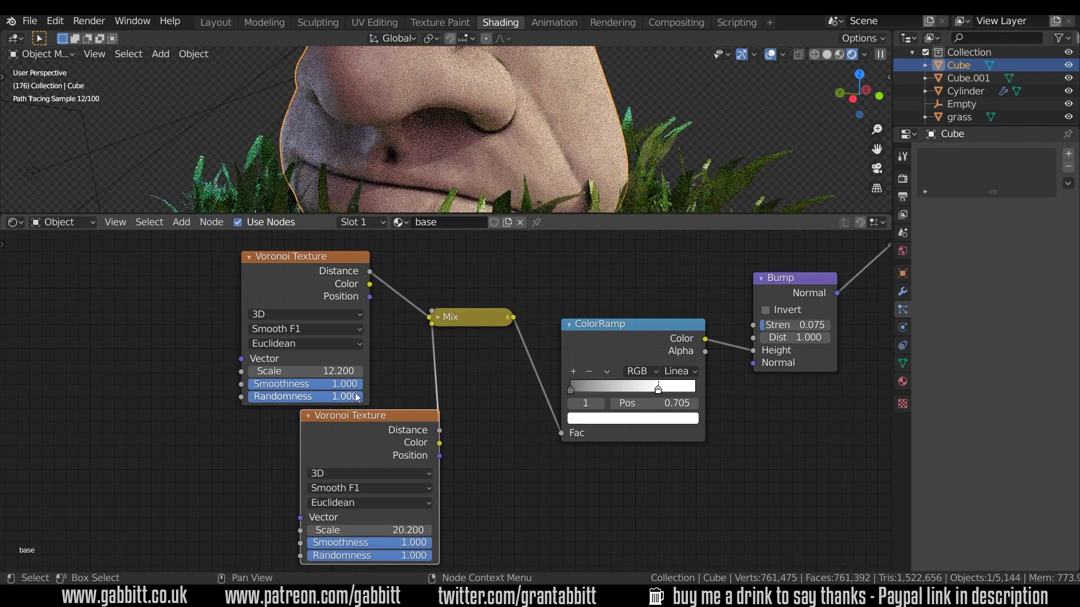
pyautogui.keyDown('ctrl'); pyautogui.keyDown('shift'); pyautogui.click(285, 282); pyautogui.keyUp('shift'); pyautogui.keyUp('ctrl')
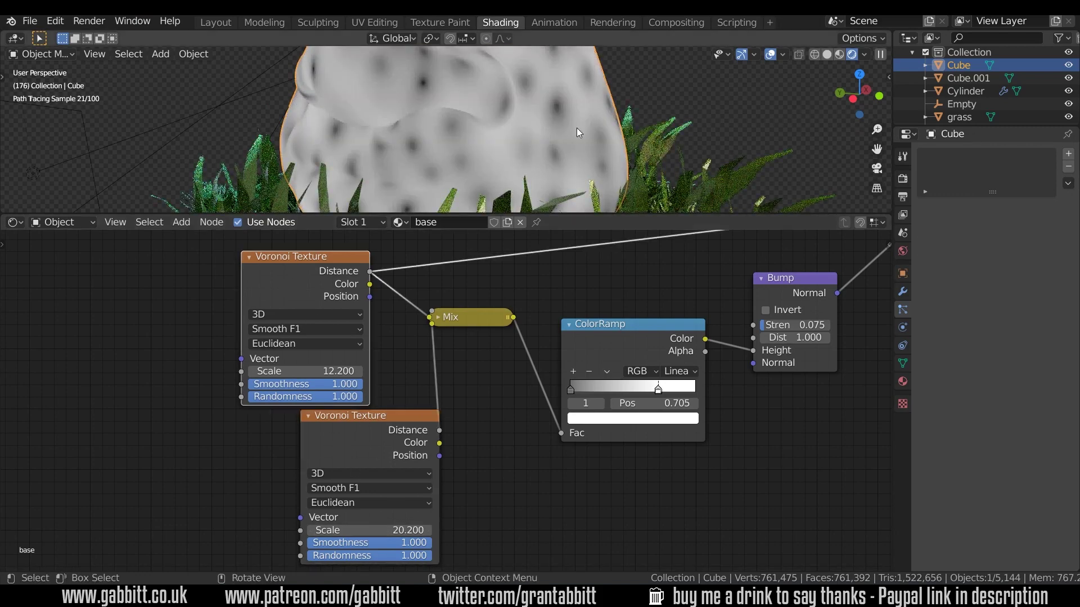
pyautogui.keyDown('ctrl'); pyautogui.keyDown('shift'); pyautogui.click(363, 449); pyautogui.keyUp('shift'); pyautogui.keyUp('ctrl')
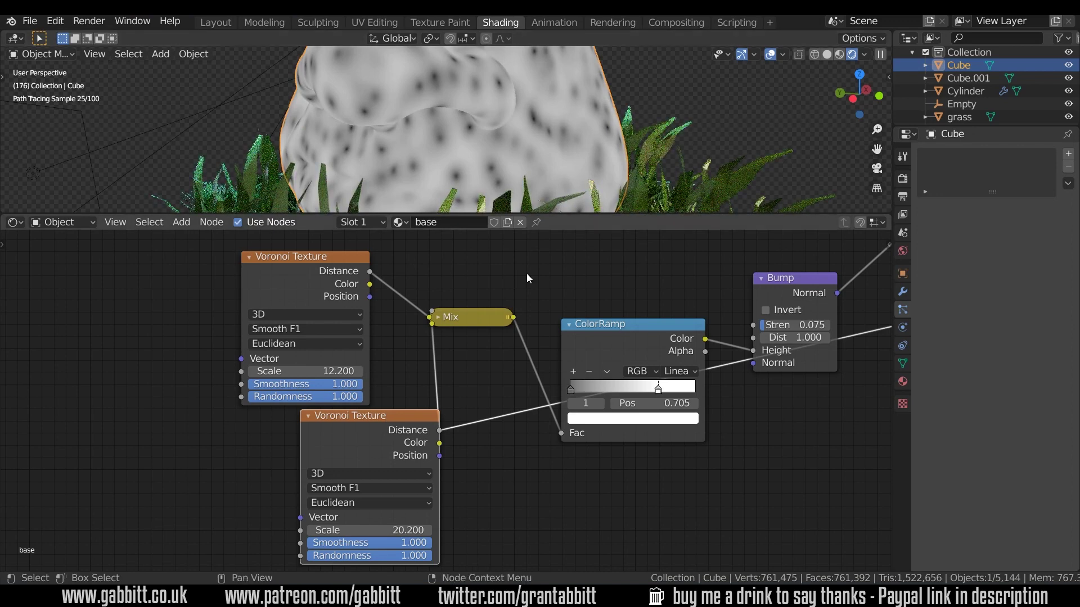
# Step: Expand the collapsed Mix node between the Voronoi textures and the ColorRamp, and preview the Mix and ColorRamp outputs on the face
pyautogui.click(438, 317)
pyautogui.moveTo(457, 319); pyautogui.dragTo(481, 292)
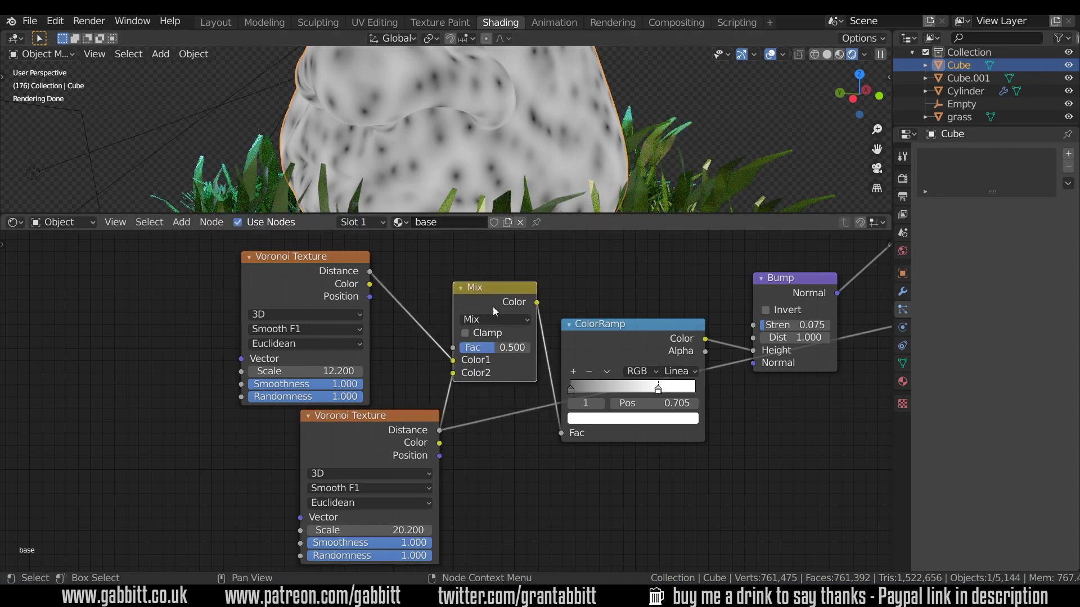
pyautogui.keyDown('ctrl'); pyautogui.keyDown('shift'); pyautogui.click(492, 306); pyautogui.keyUp('shift'); pyautogui.keyUp('ctrl')
pyautogui.keyDown('ctrl'); pyautogui.keyDown('shift'); pyautogui.click(608, 326); pyautogui.keyUp('shift'); pyautogui.keyUp('ctrl')
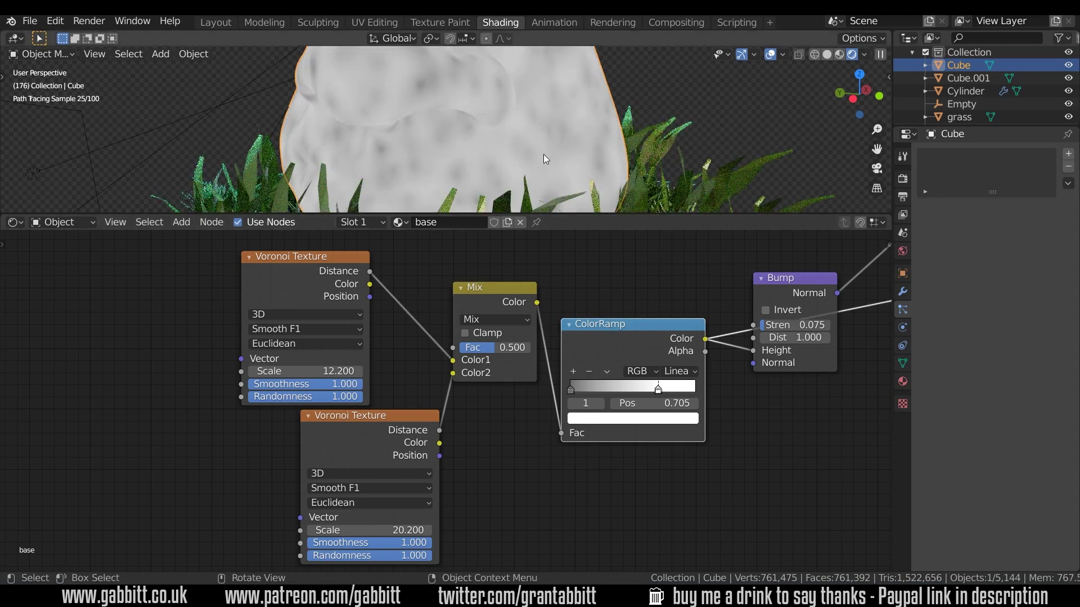
# Step: Preview the Bump node's normal output on the face, and return the preview to the Principled BSDF
pyautogui.moveTo(781, 271); pyautogui.dragTo(585, 282, button='middle')
pyautogui.keyDown('ctrl'); pyautogui.keyDown('shift'); pyautogui.click(591, 291); pyautogui.keyUp('shift'); pyautogui.keyUp('ctrl')
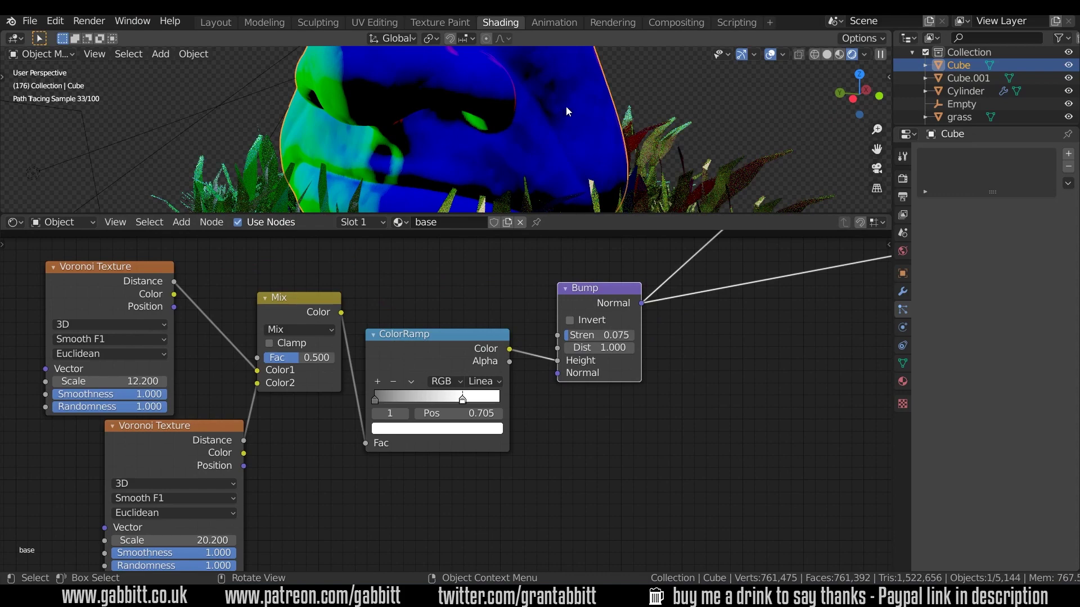
pyautogui.scroll(-5, 612, 269)
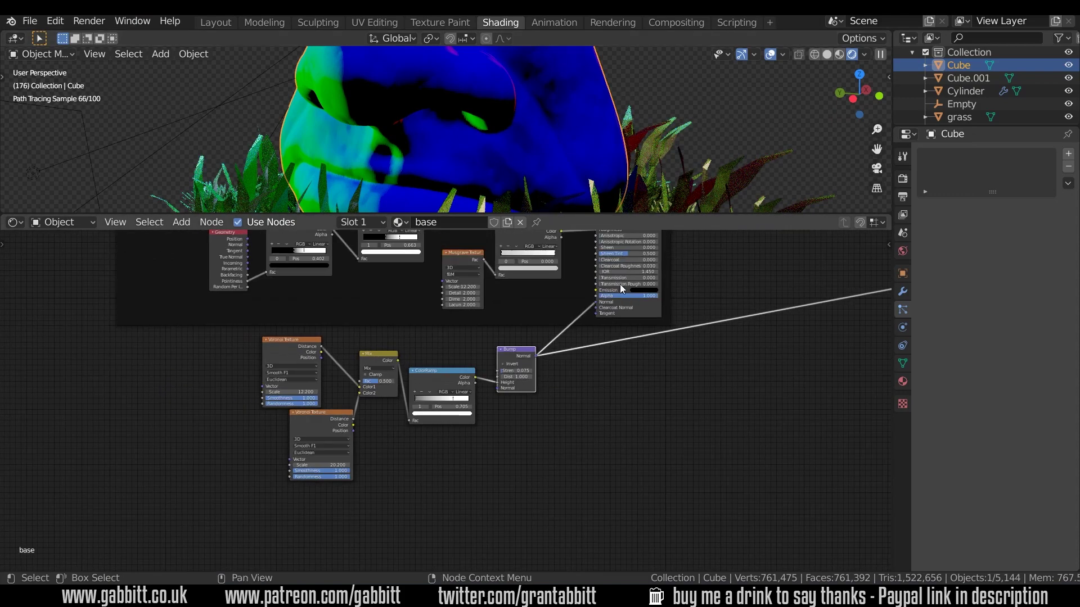
pyautogui.moveTo(612, 269); pyautogui.dragTo(555, 432, button='middle')
pyautogui.keyDown('ctrl'); pyautogui.keyDown('shift'); pyautogui.click(571, 366); pyautogui.keyUp('shift'); pyautogui.keyUp('ctrl')
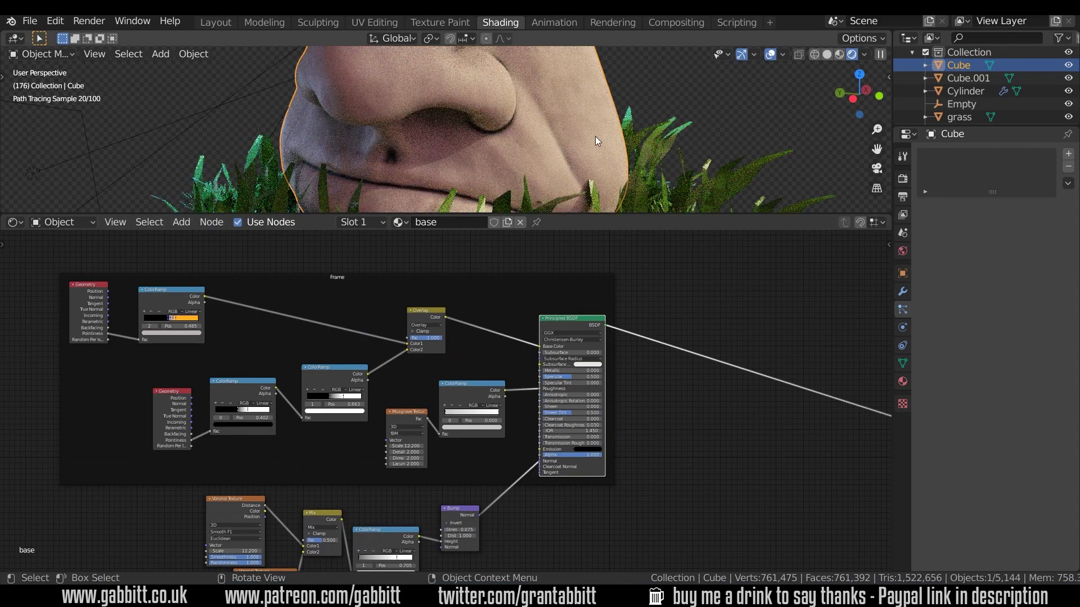